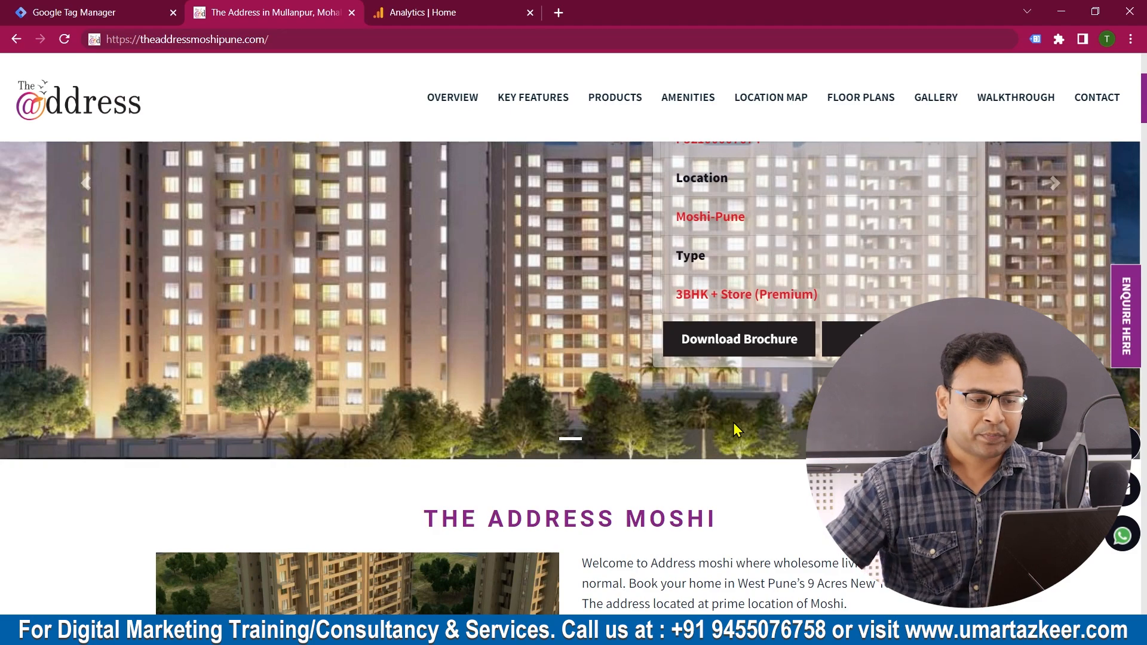
Step: Review which built-in variables are enabled in the Tag Manager container, especially the Clicks group
click(43, 15)
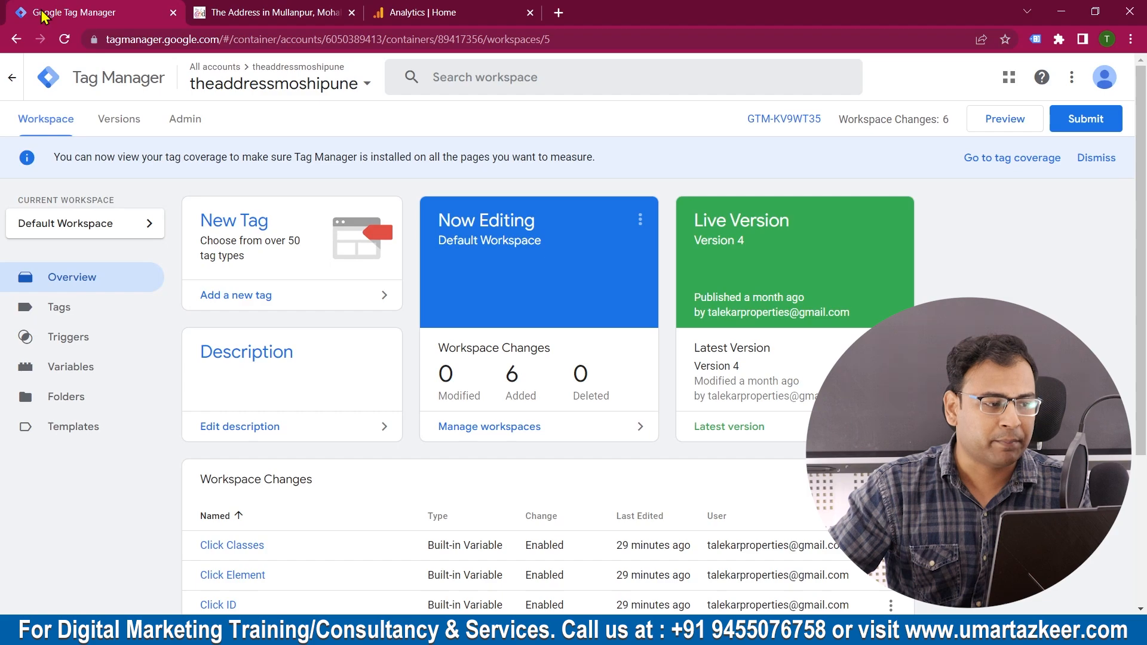
click(299, 17)
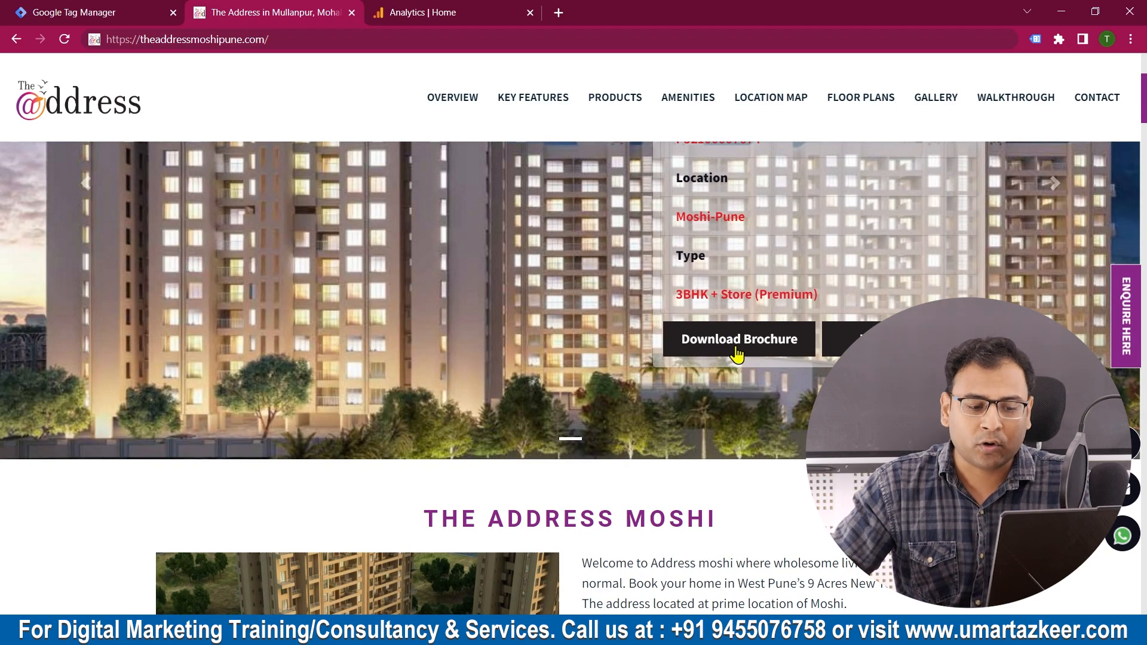
click(54, 11)
click(66, 371)
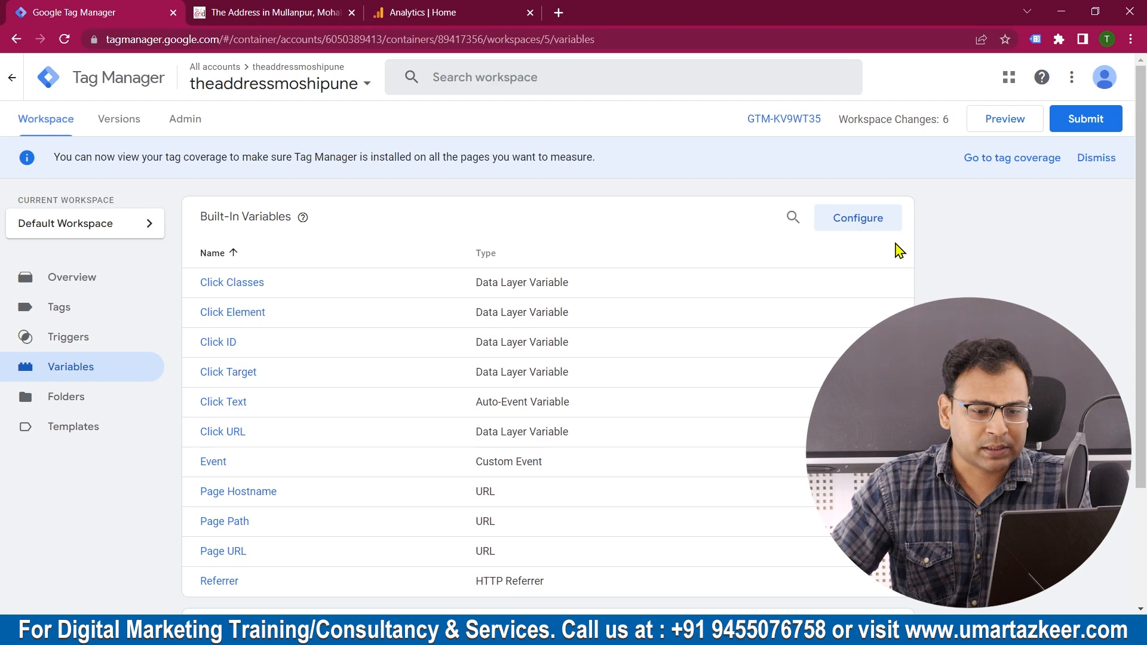
click(867, 226)
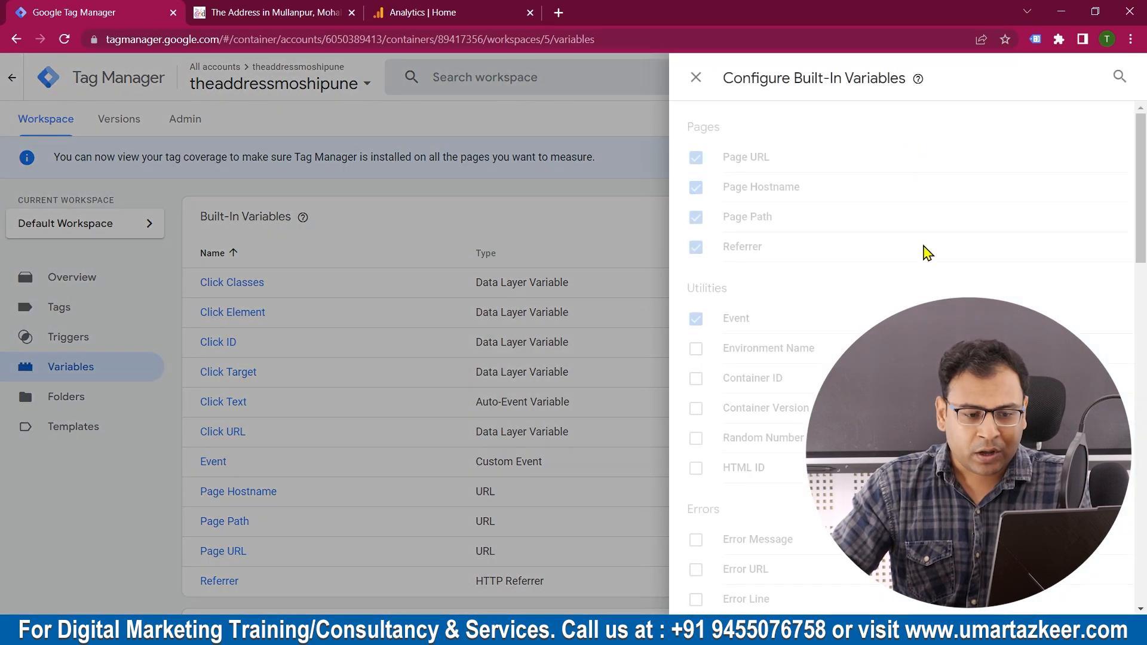
scroll(926, 371, down, 7)
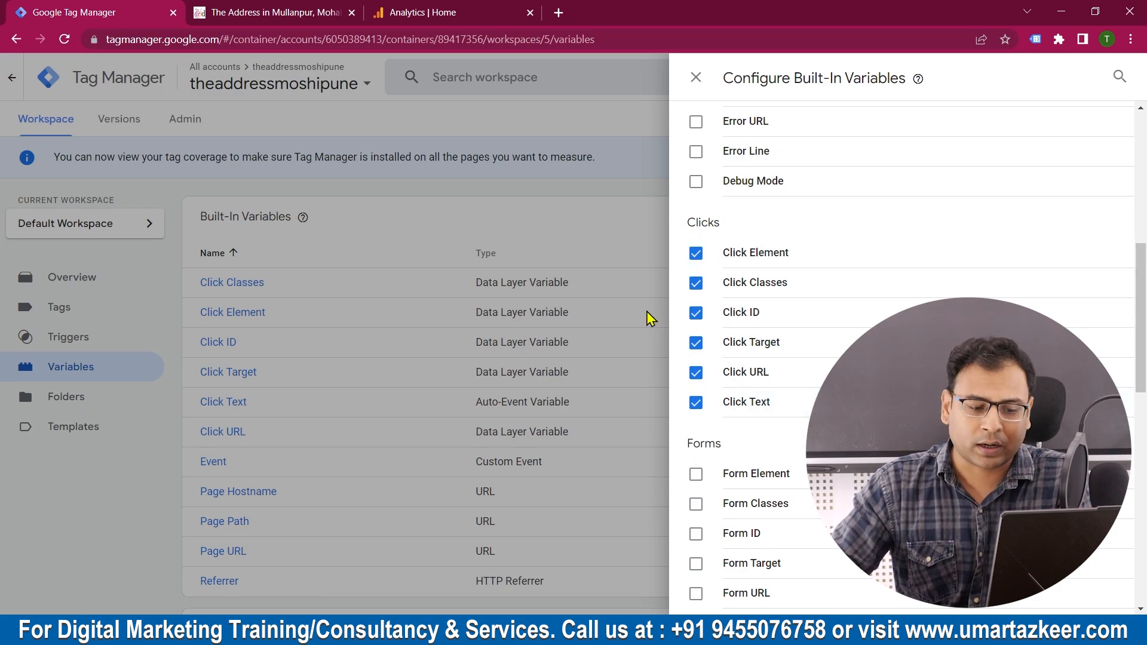
scroll(747, 320, down, 1)
scroll(725, 332, down, 2)
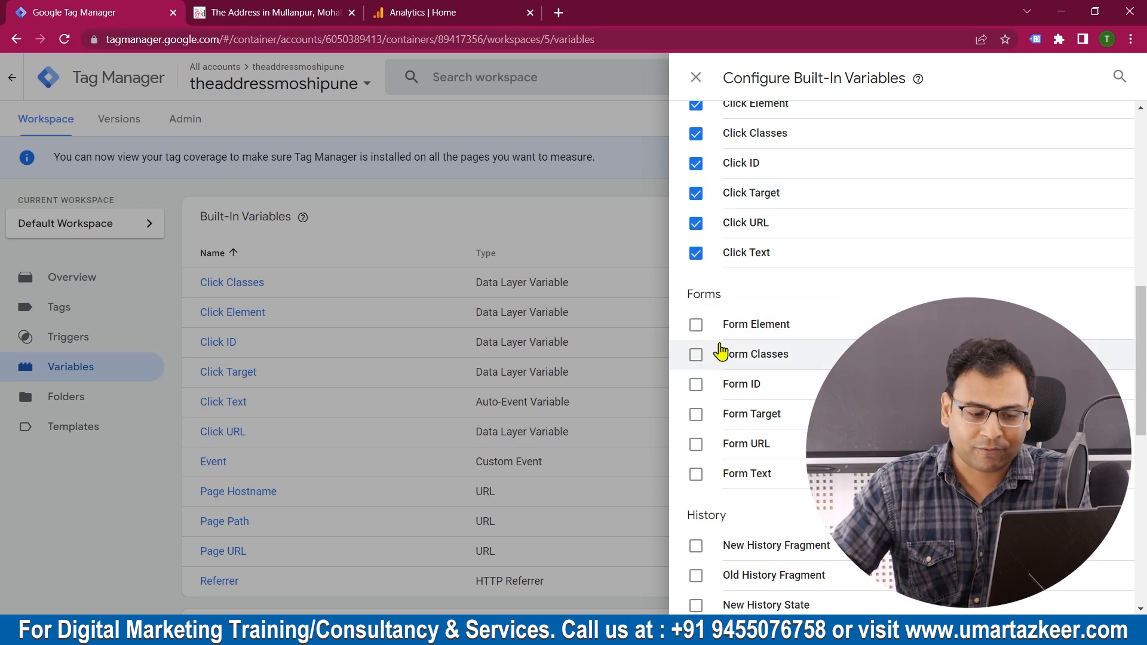
scroll(725, 326, down, 5)
scroll(699, 418, down, 1)
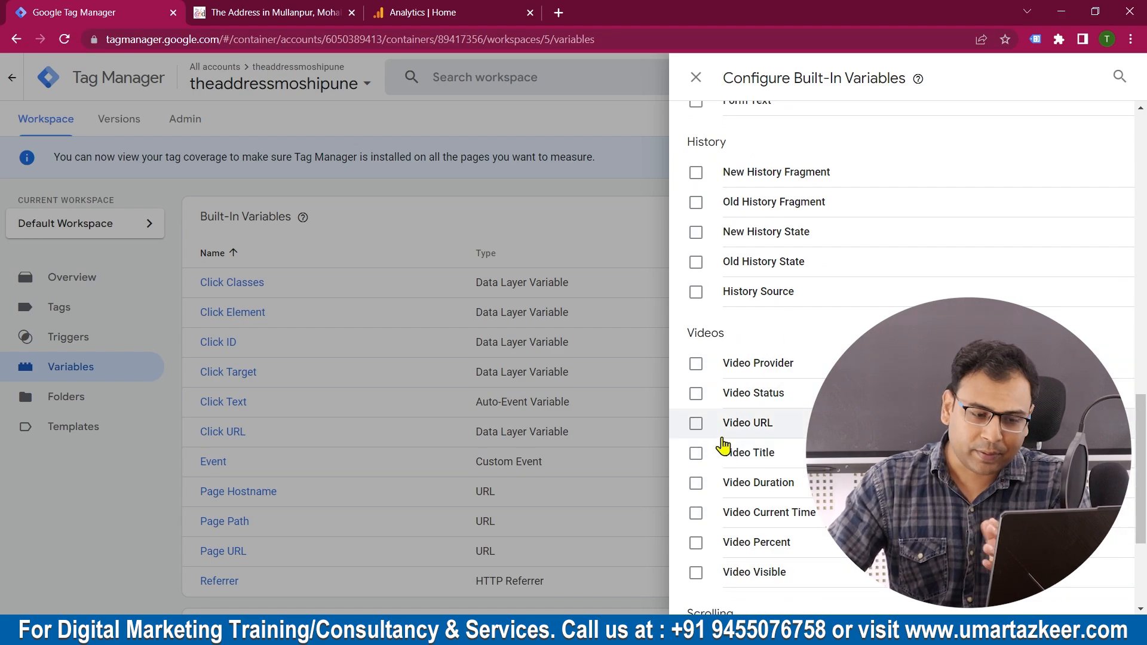
scroll(775, 276, up, 4)
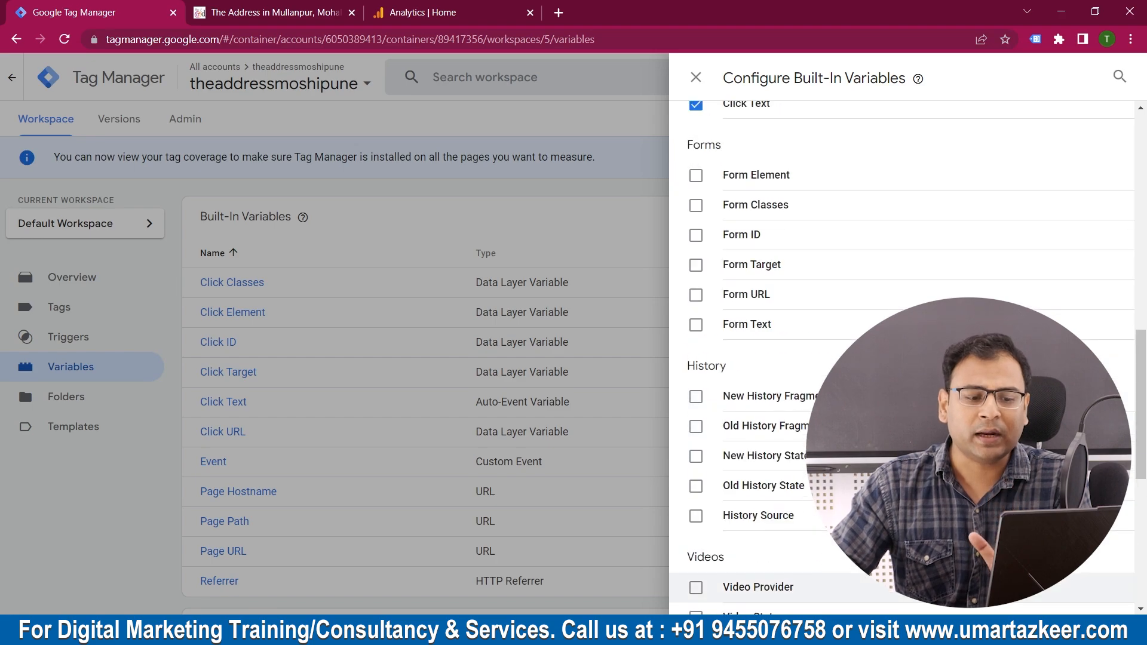
scroll(770, 298, up, 6)
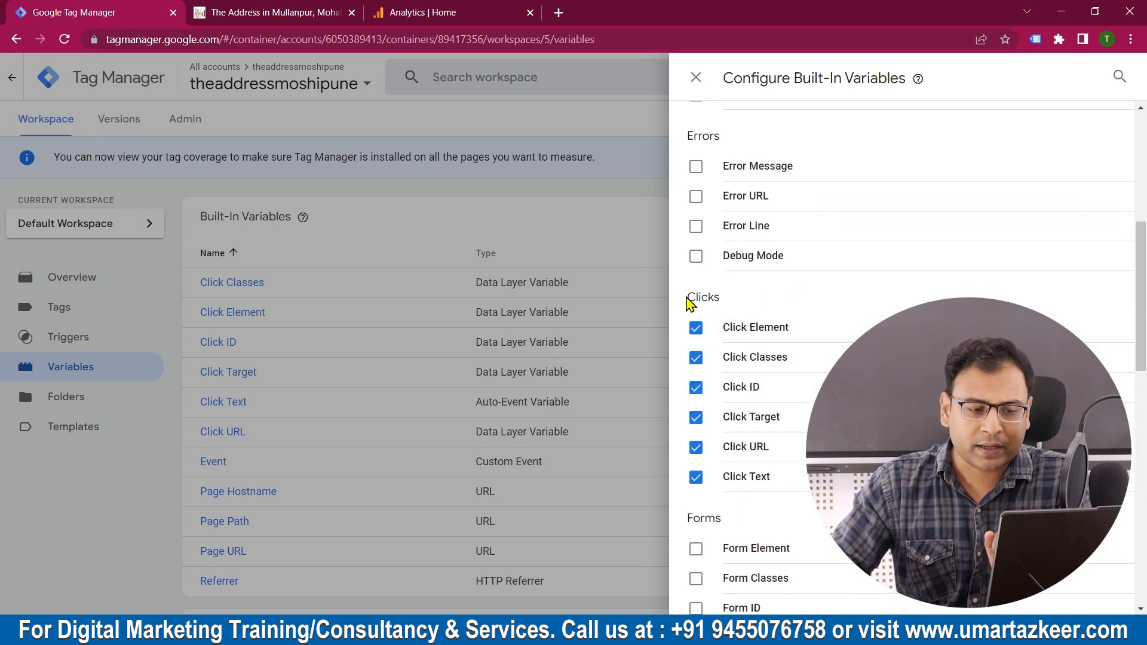
click(696, 78)
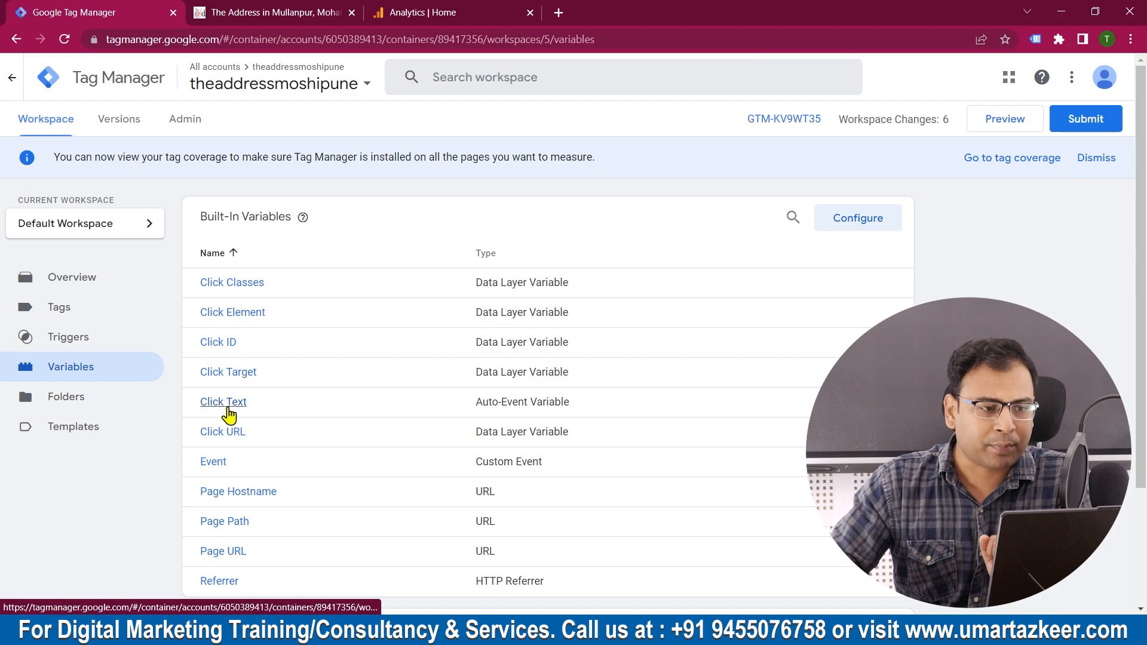
Step: Switch to the property website and examine the exact text of the Download Brochure button and the form it opens
click(307, 14)
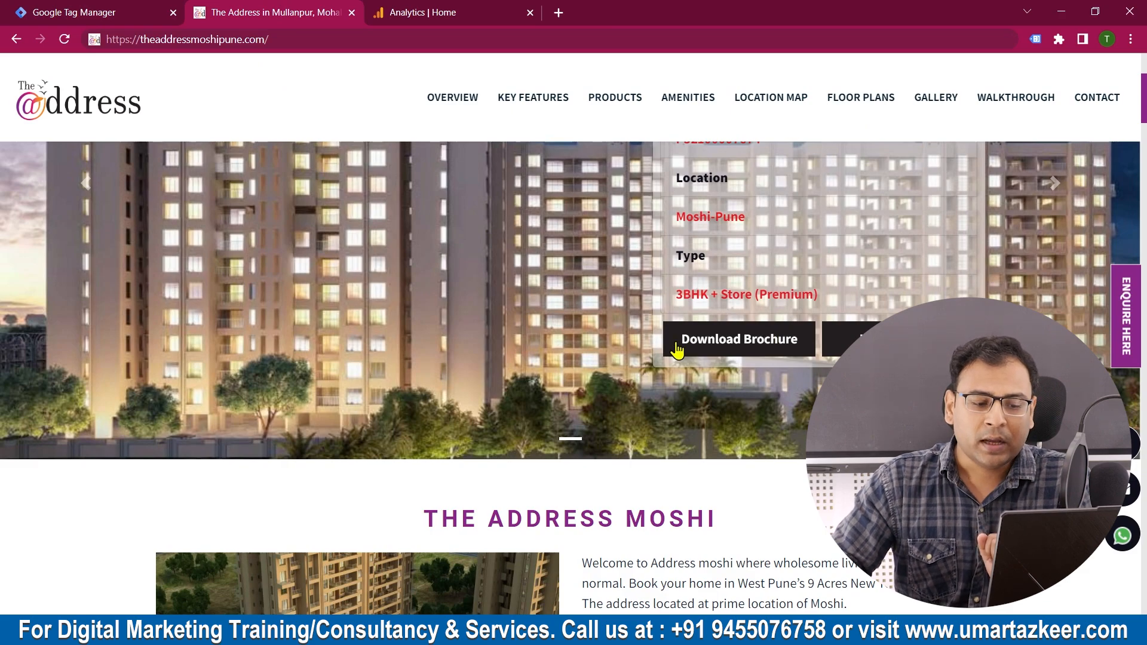
drag(681, 340, 803, 343)
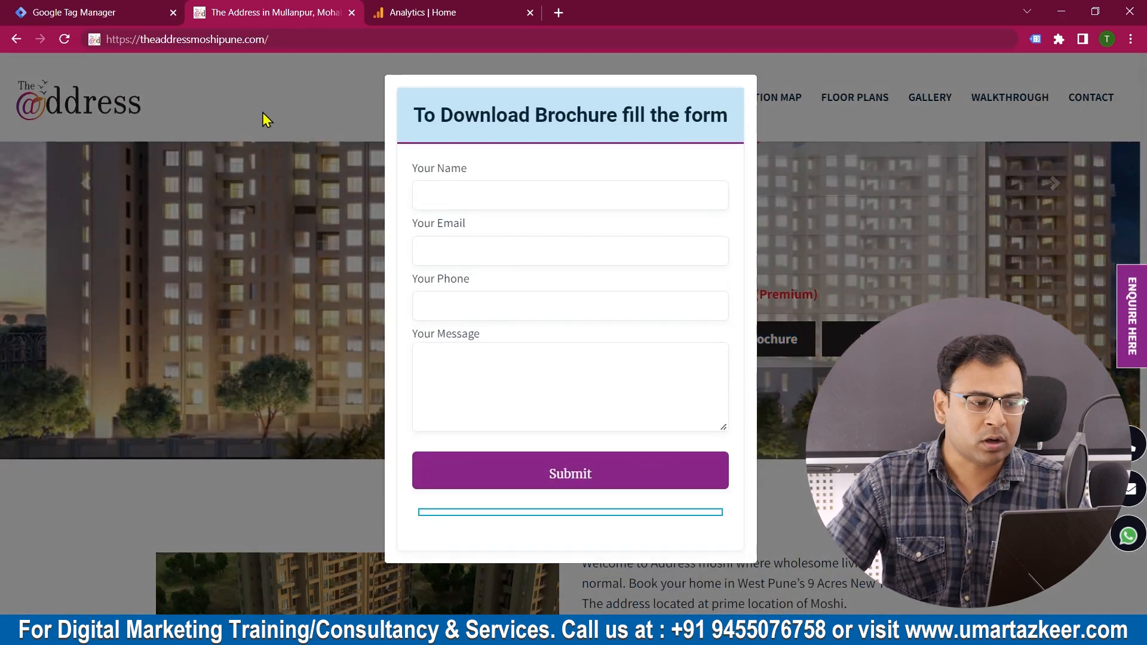
click(263, 113)
drag(678, 344, 801, 353)
click(808, 410)
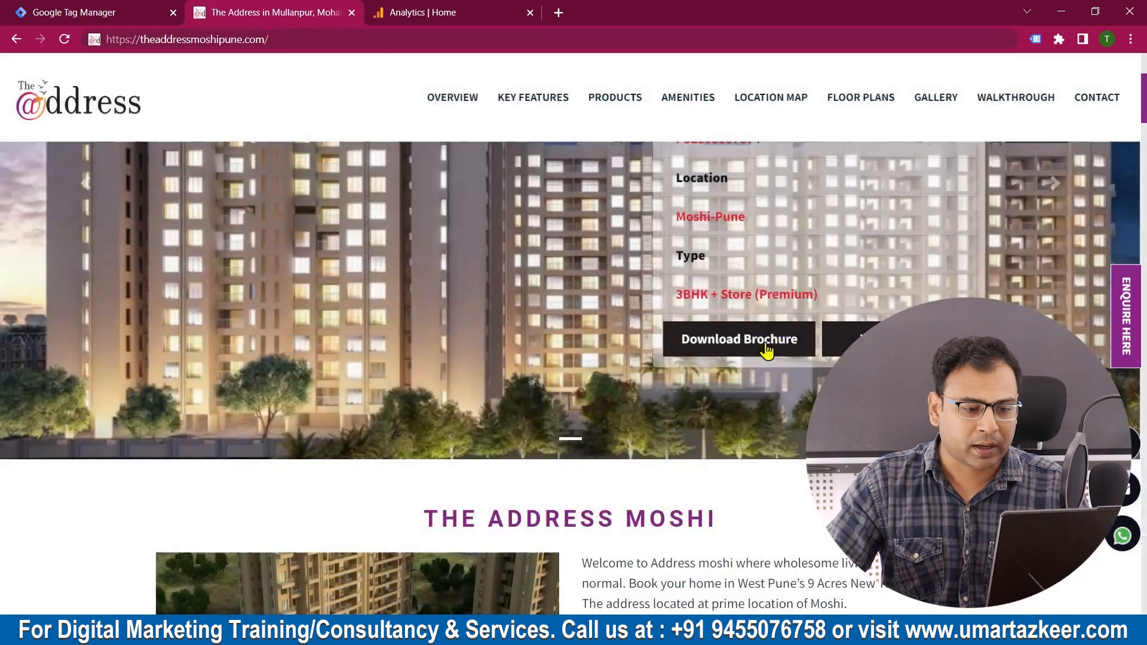
drag(681, 345, 788, 341)
click(744, 371)
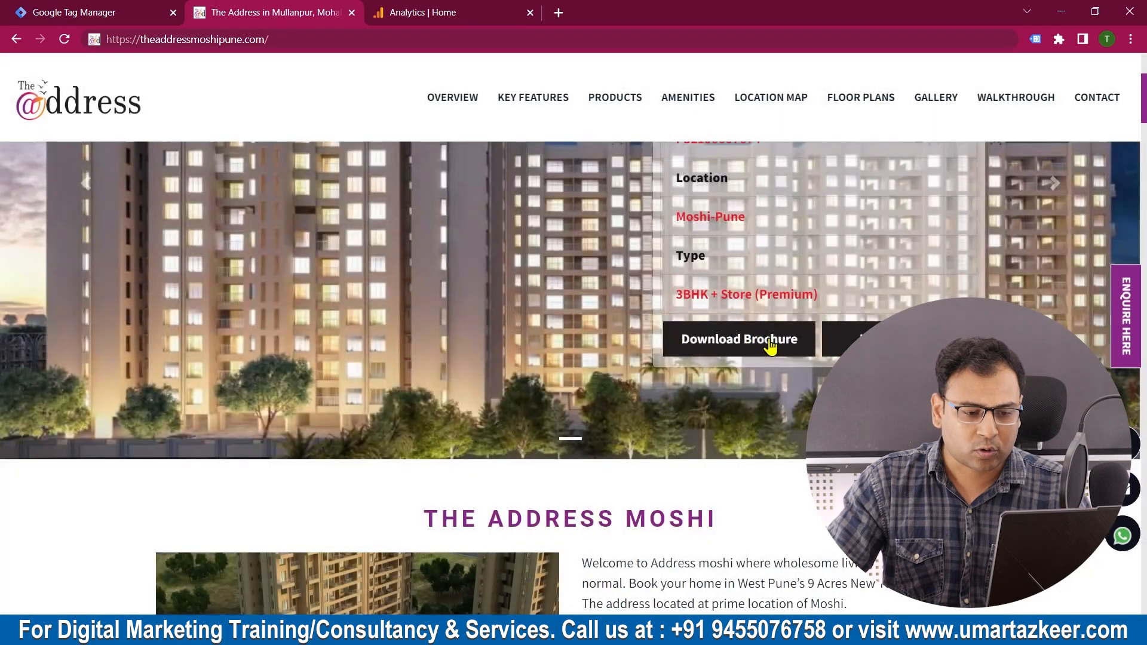
right_click(798, 336)
right_click(740, 344)
click(708, 344)
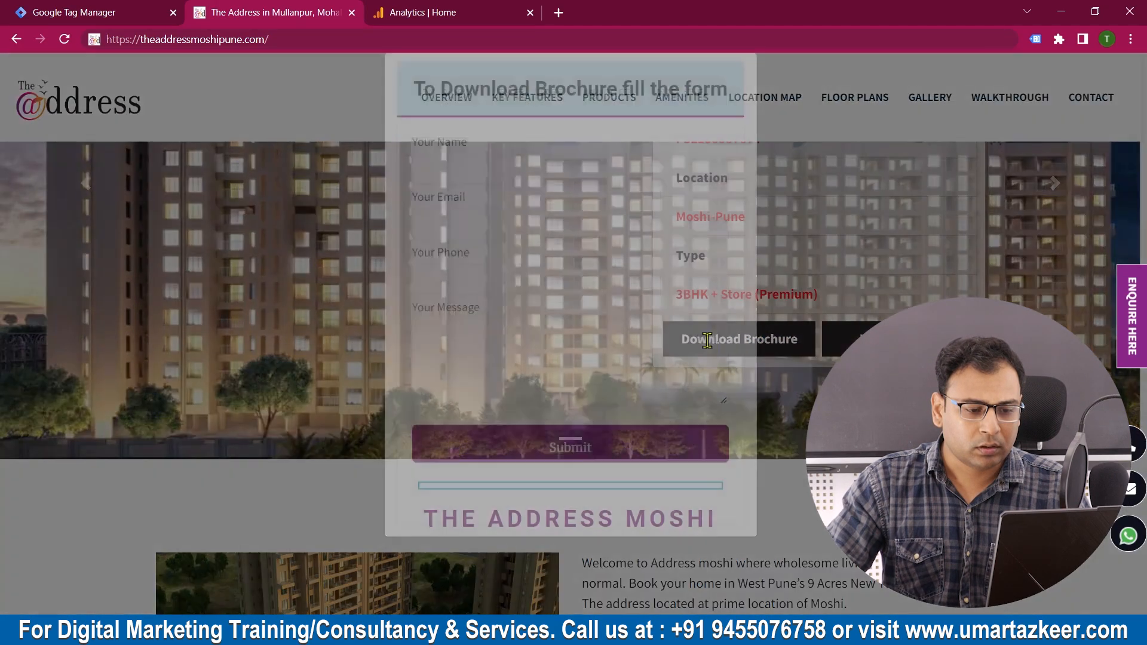
drag(614, 115, 440, 116)
click(779, 356)
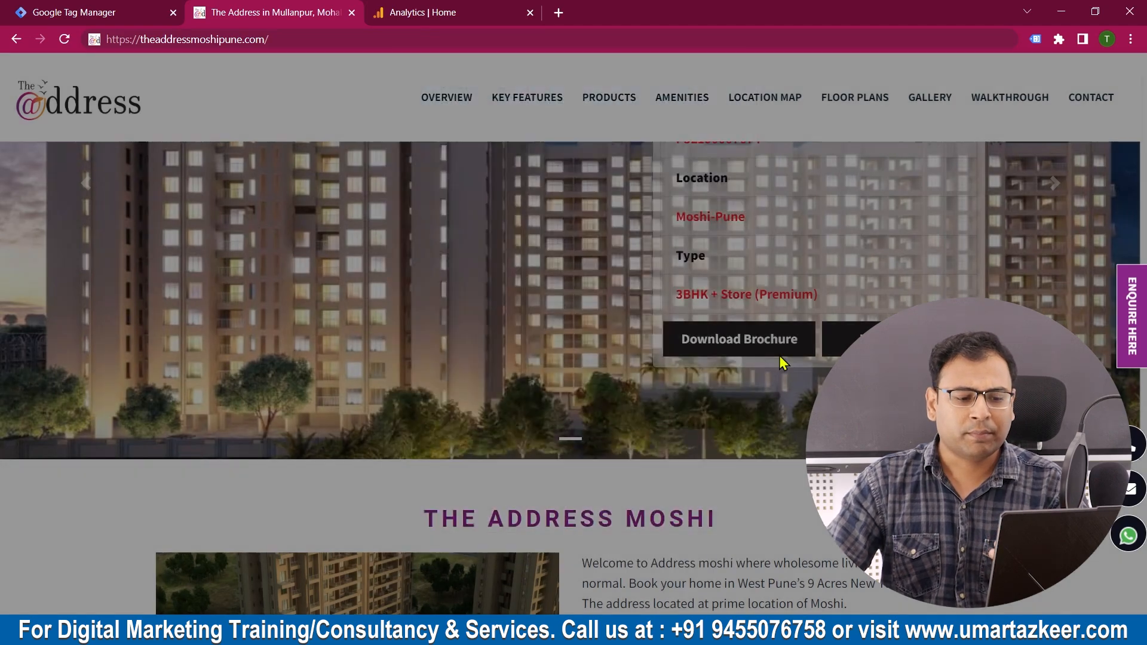
Step: Create a new trigger in Tag Manager and name it "Download Brochure_Button Click"
click(99, 8)
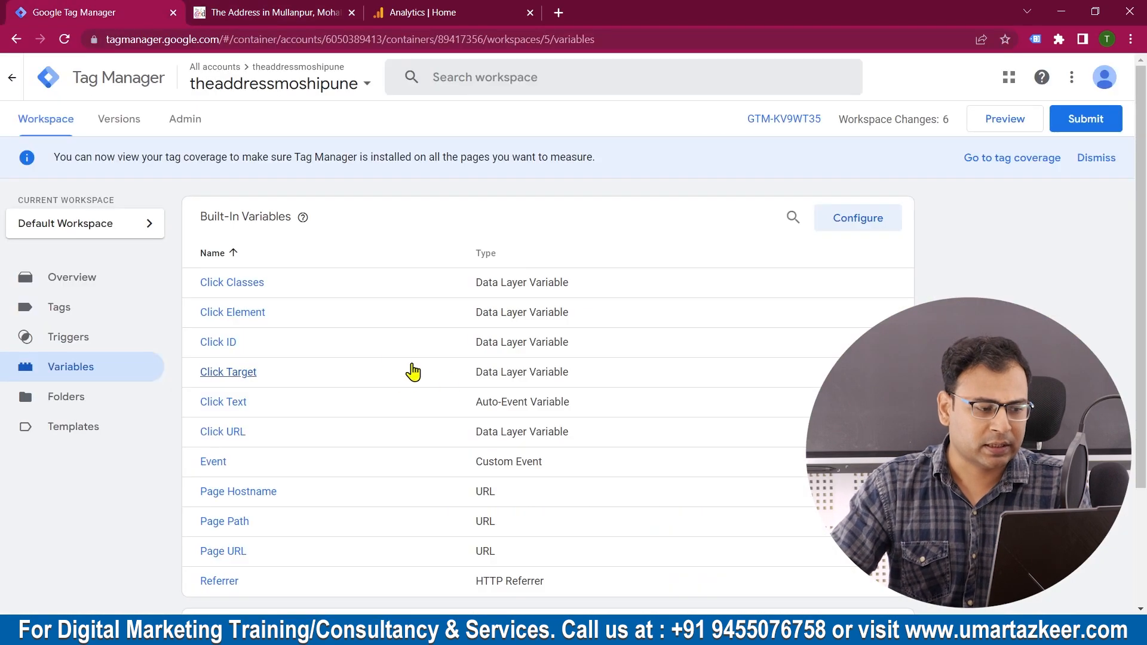
click(121, 338)
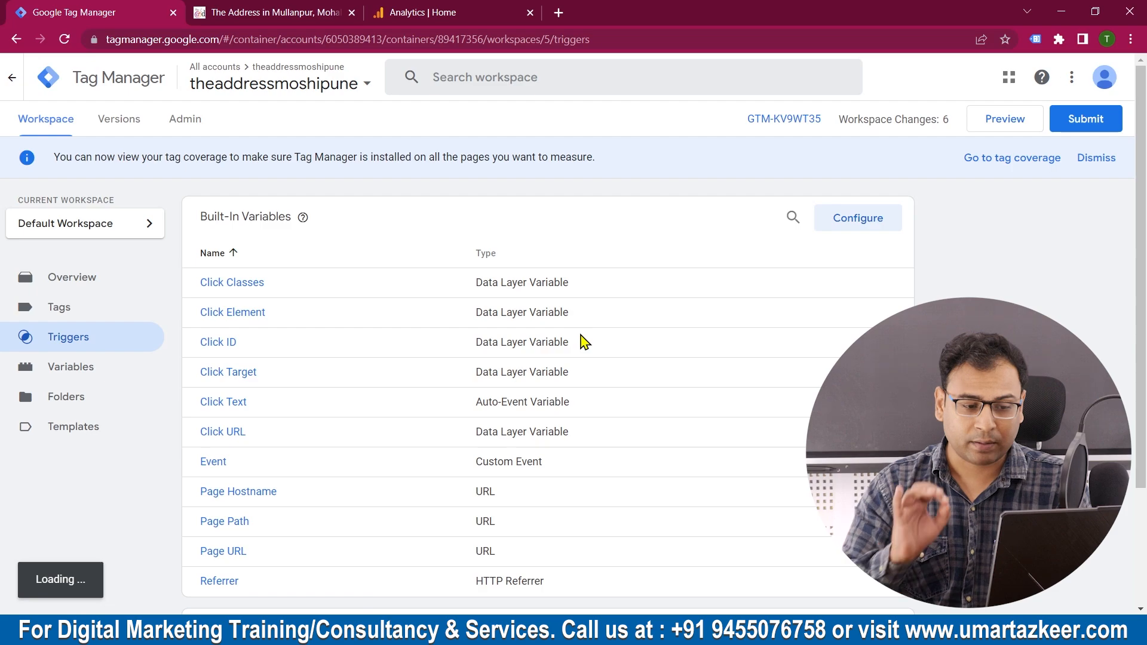
click(891, 227)
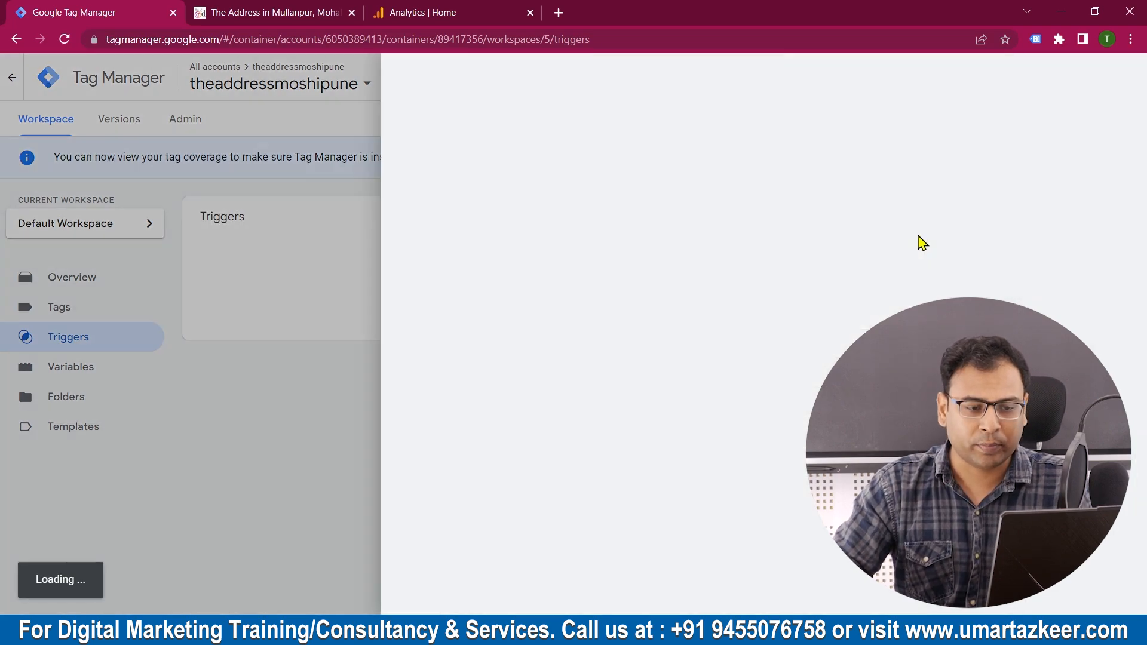
triple_click(336, 80)
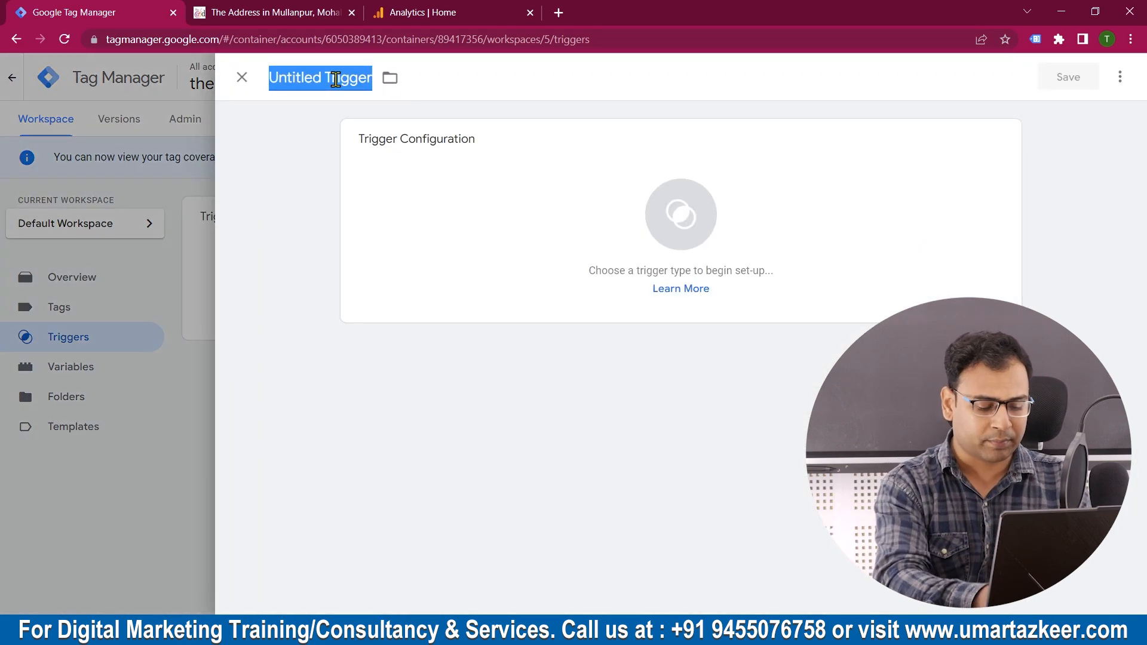
text(Download Bro)
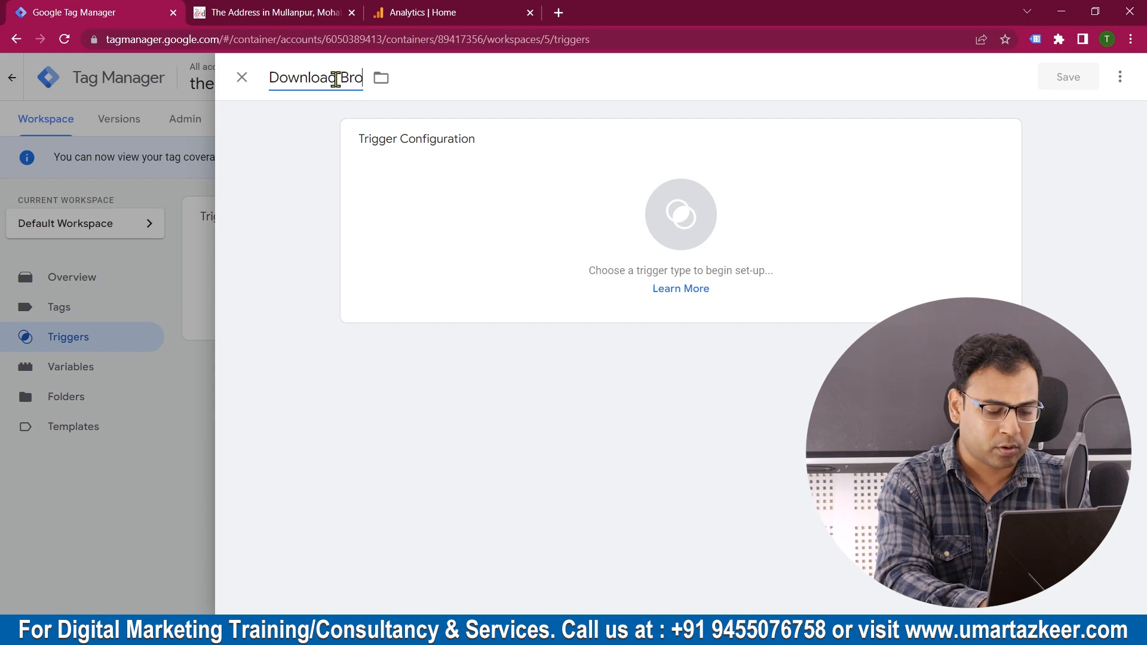
text(chure_)
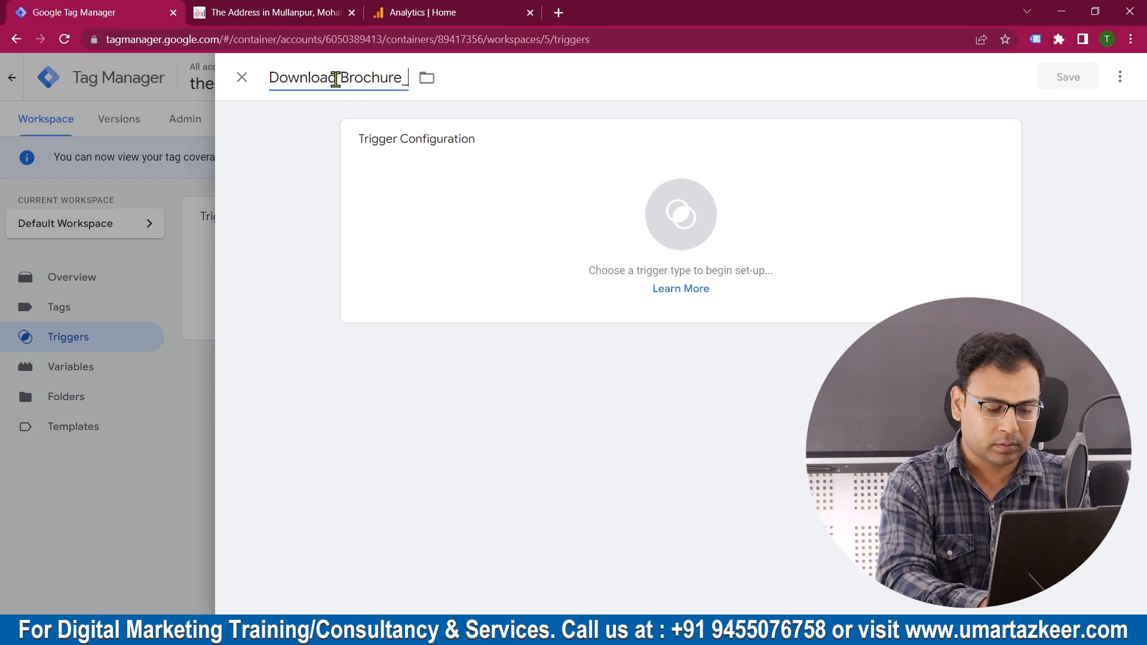
text(Button C)
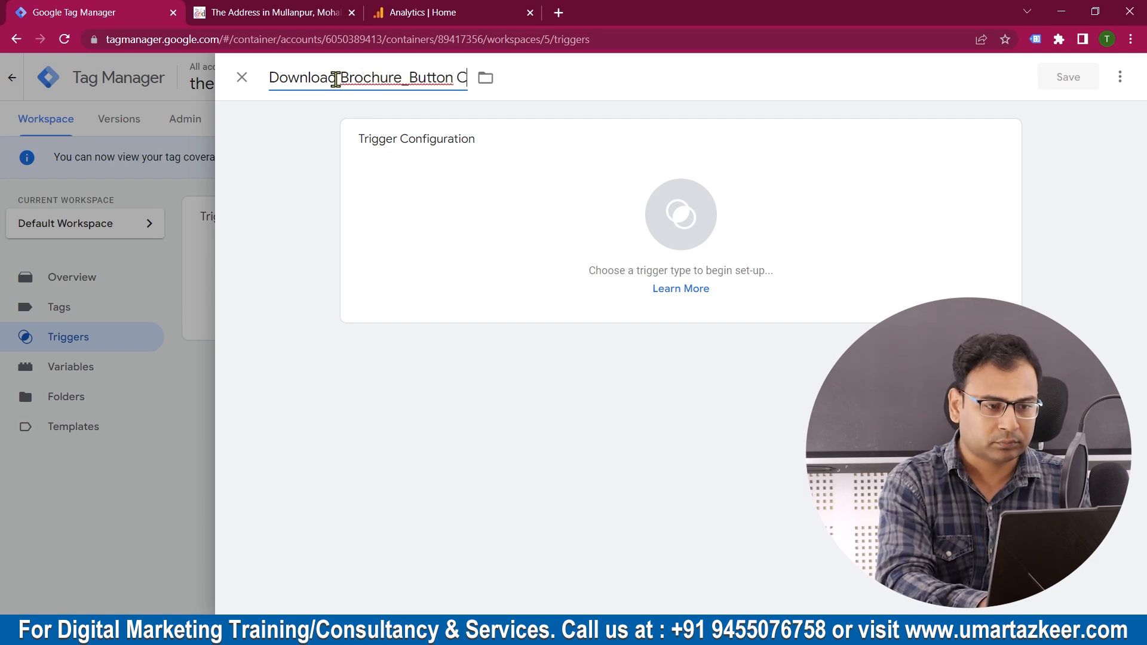
text(lick)
Step: Set the trigger type to Click - All Elements and have it fire on Some Clicks
click(476, 225)
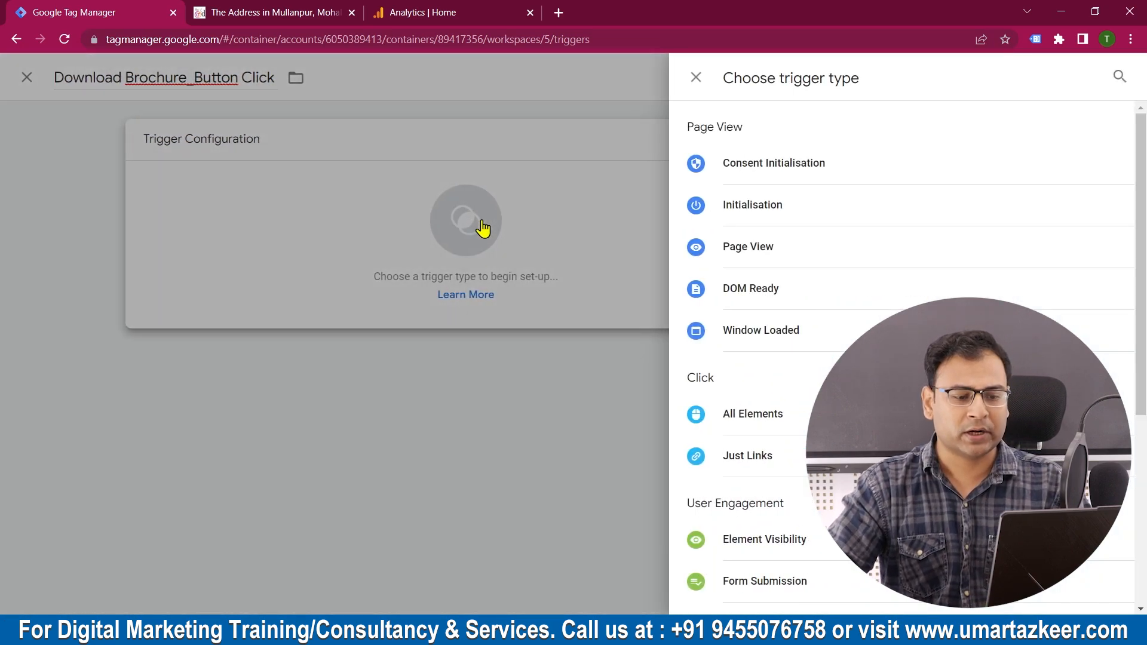
scroll(788, 326, down, 2)
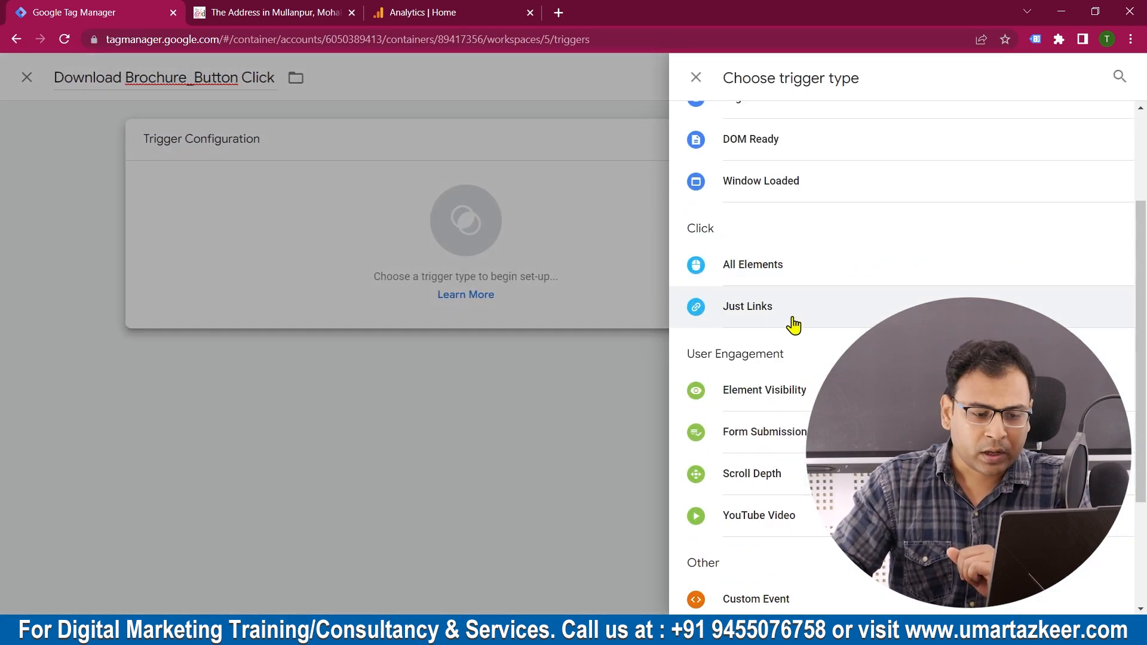
click(758, 269)
click(473, 287)
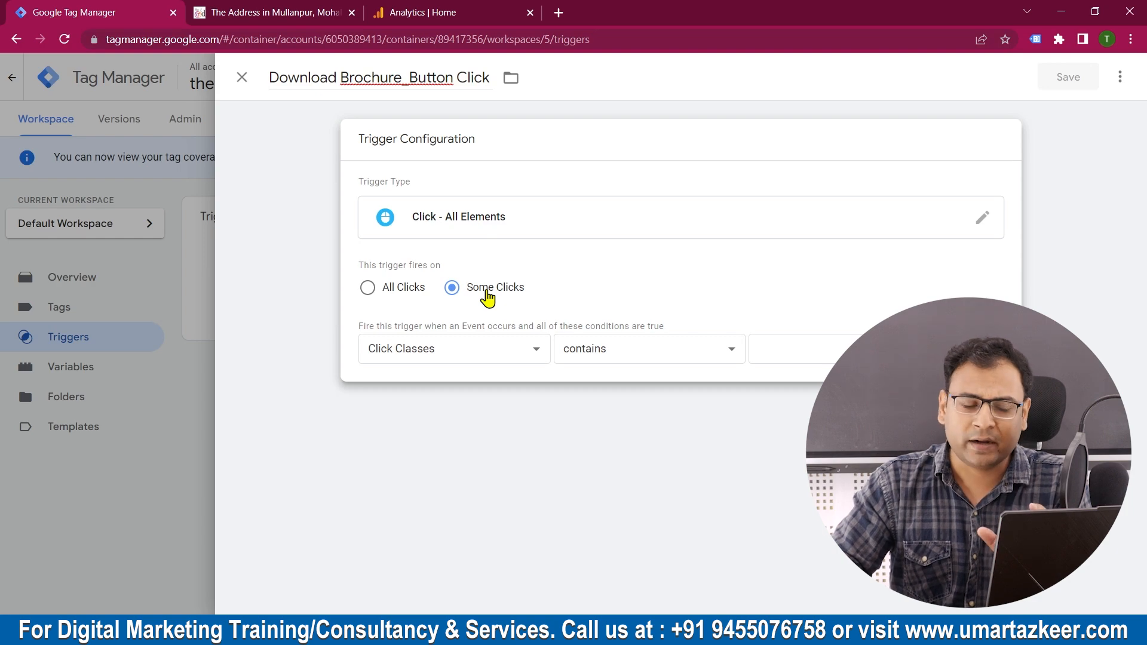
click(383, 290)
click(499, 293)
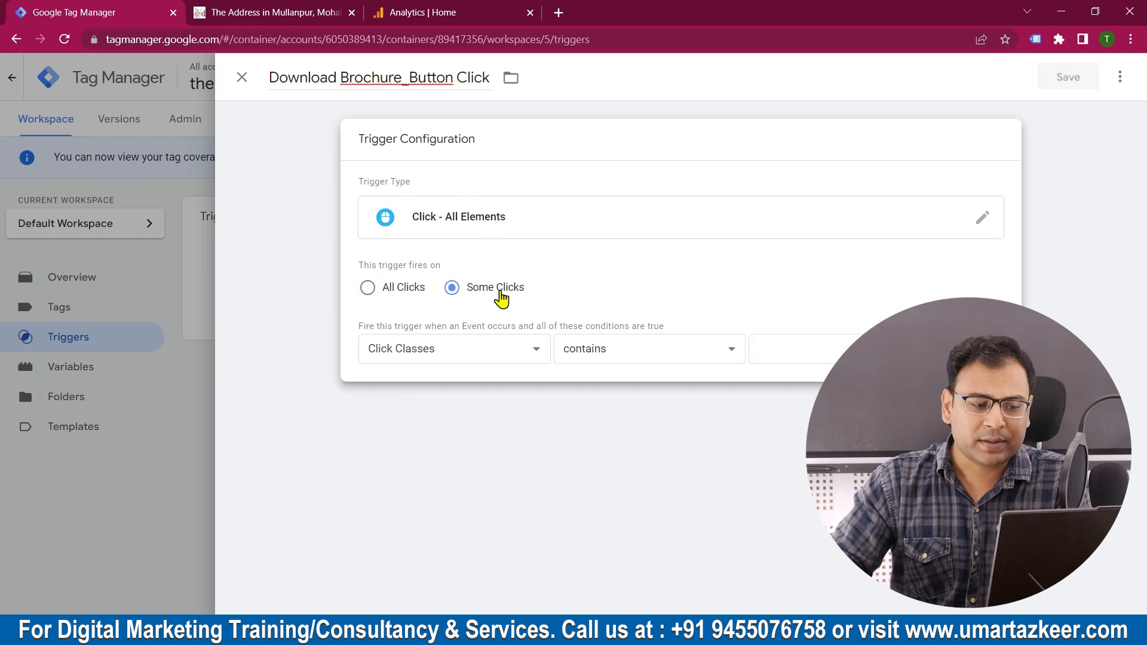
Step: Add the firing condition Click Text contains "Download Brochure", check the wording against the website button, and save the trigger
click(444, 352)
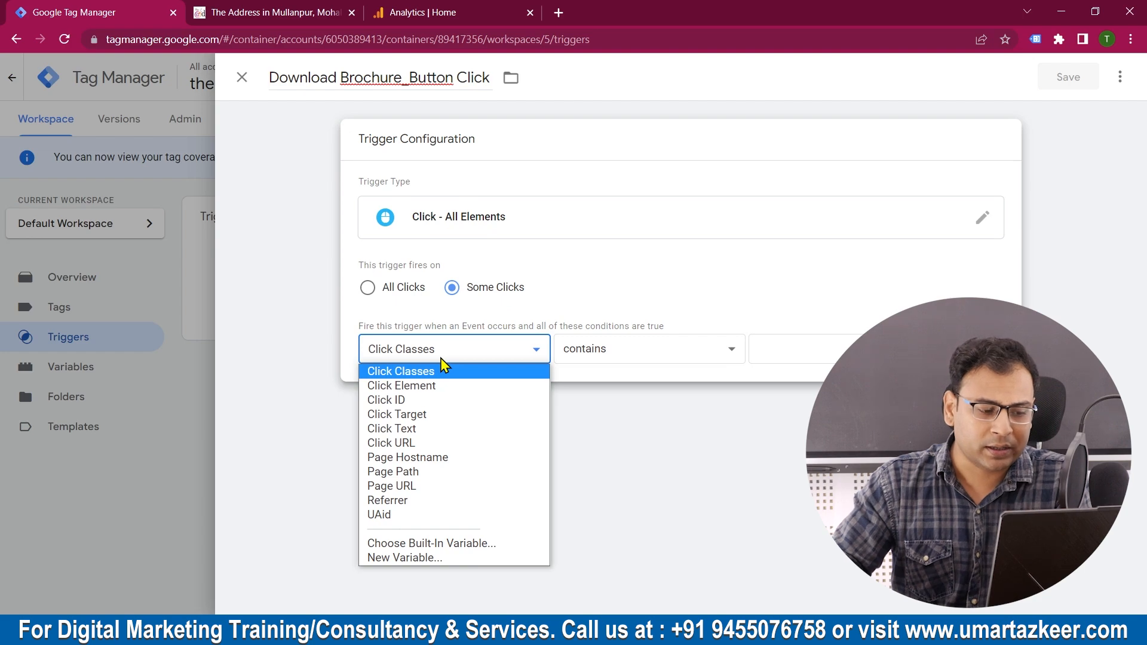
click(427, 428)
click(870, 350)
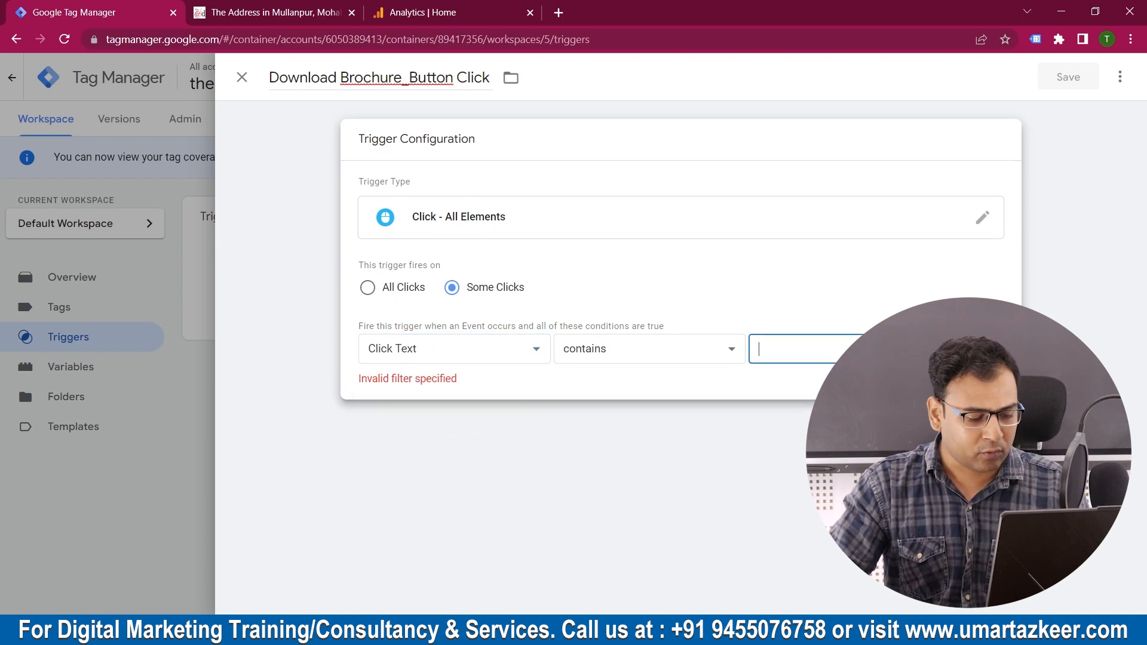
text(Download)
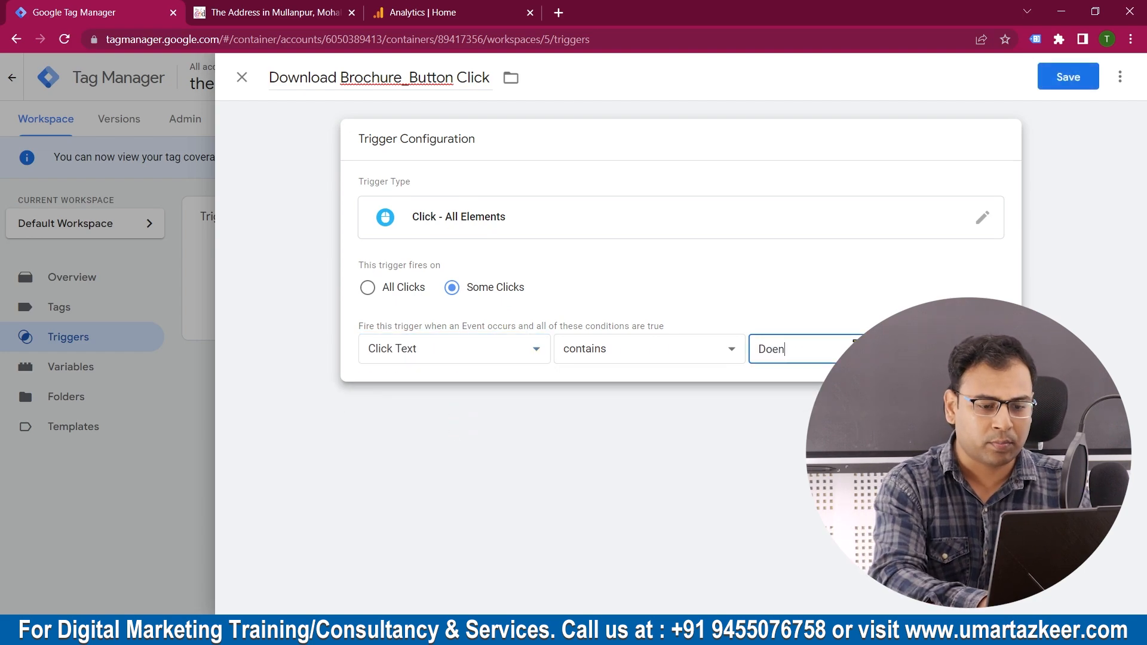
text( Brochu)
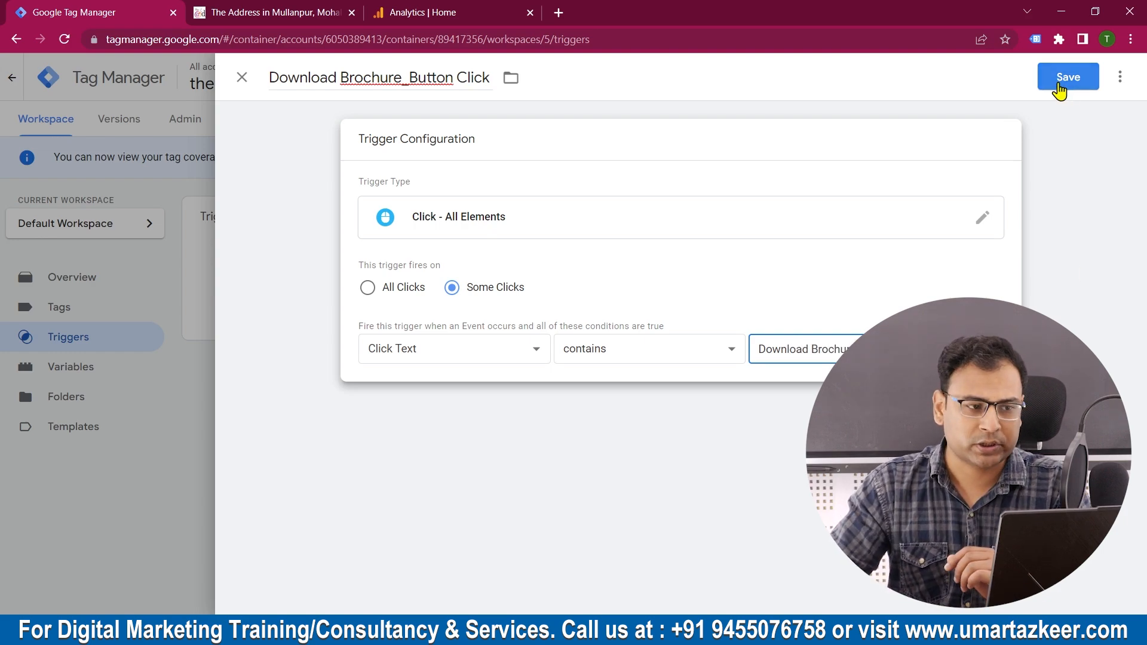
click(267, 11)
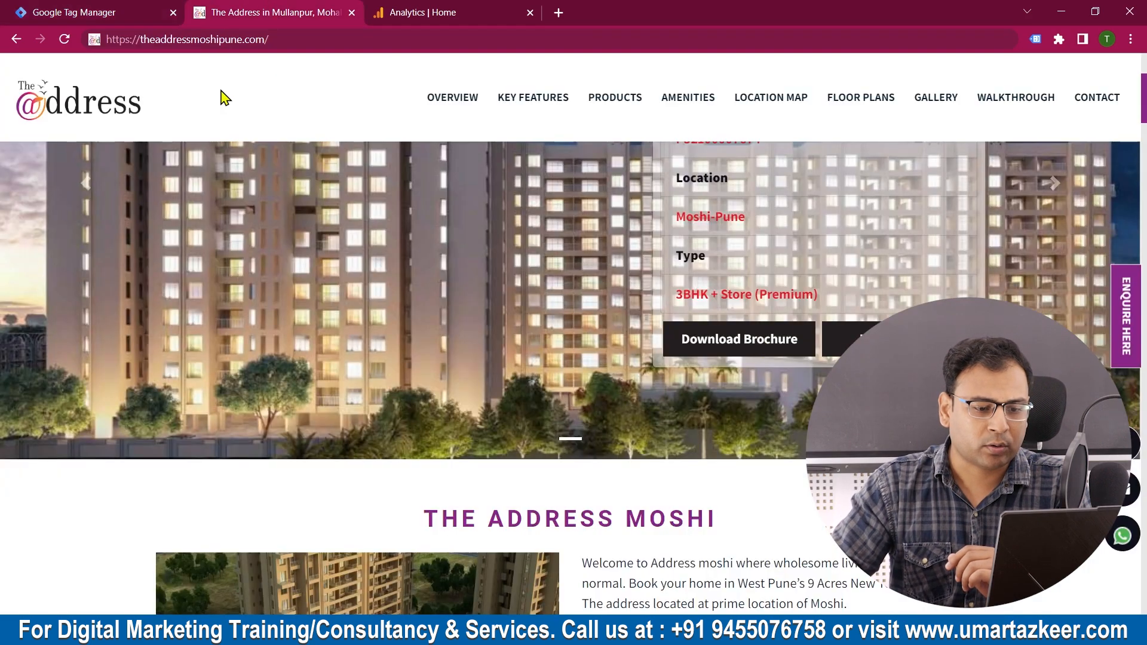
click(107, 11)
click(1068, 78)
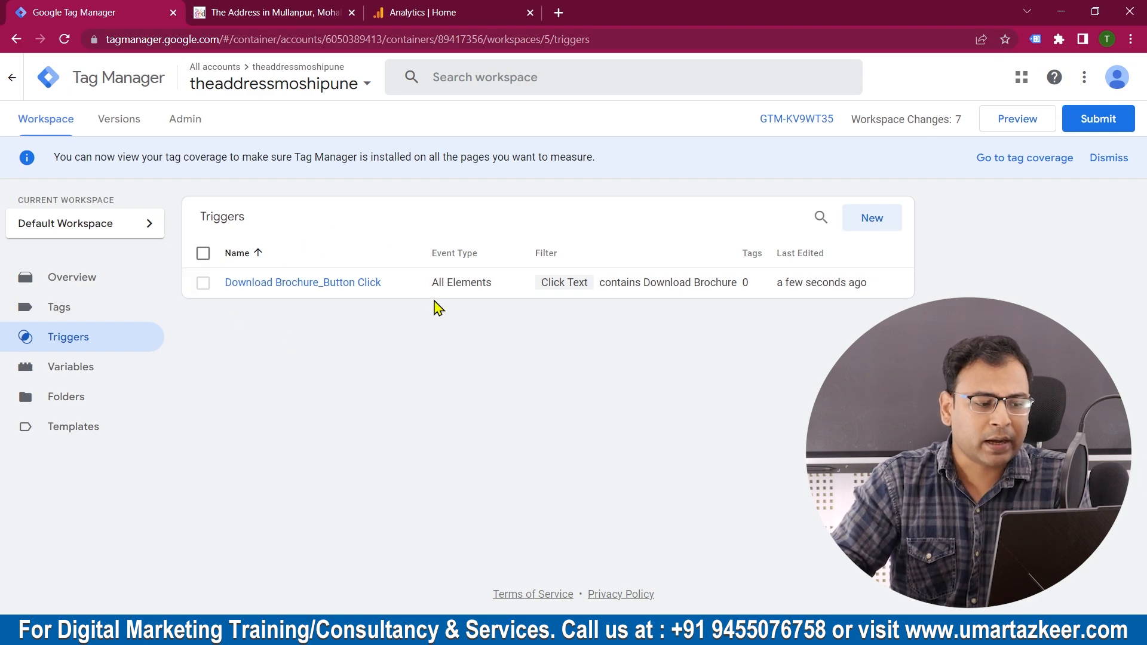
Step: Create a new tag in the workspace and name it "Event_GA_DownloadBrochure"
click(74, 313)
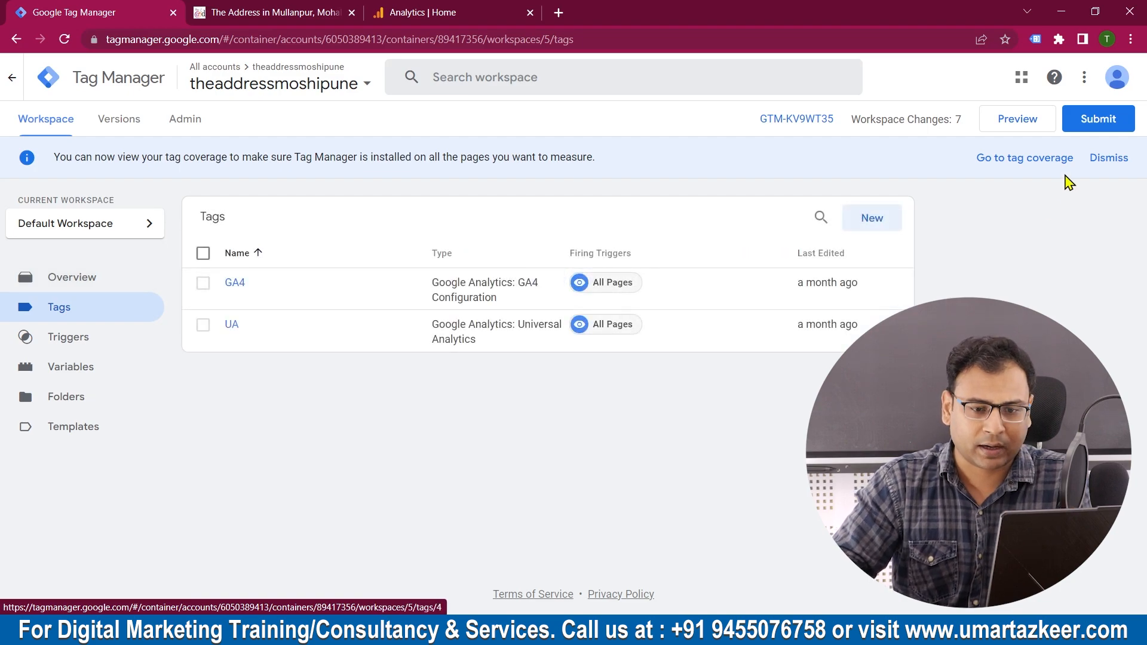
click(889, 225)
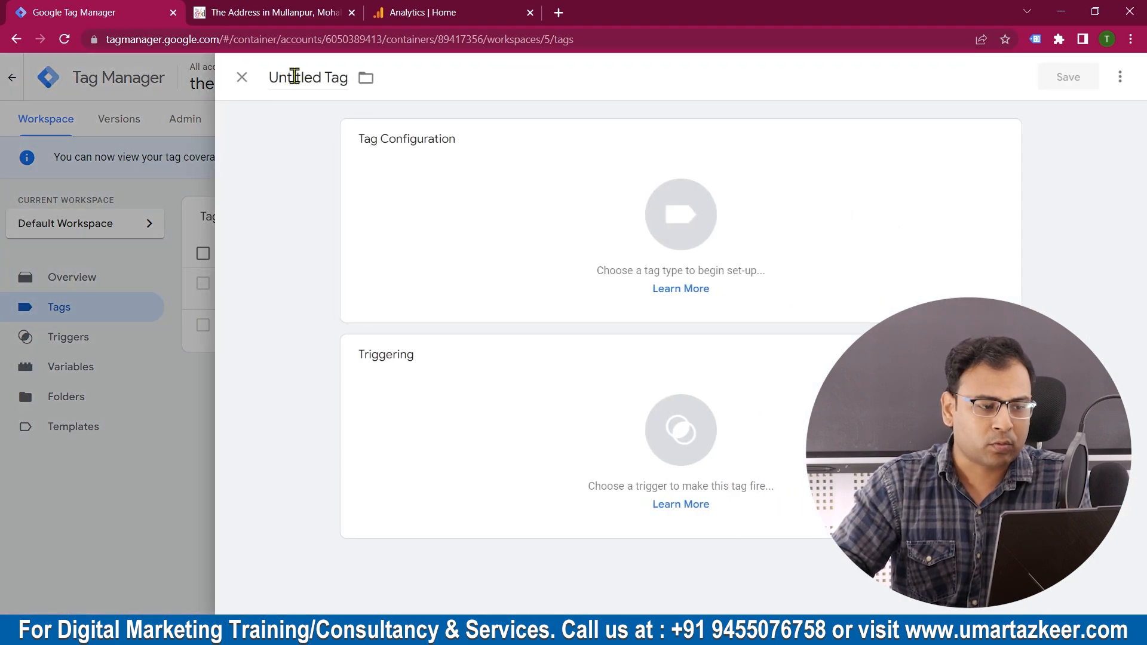
click(295, 77)
text(Event_)
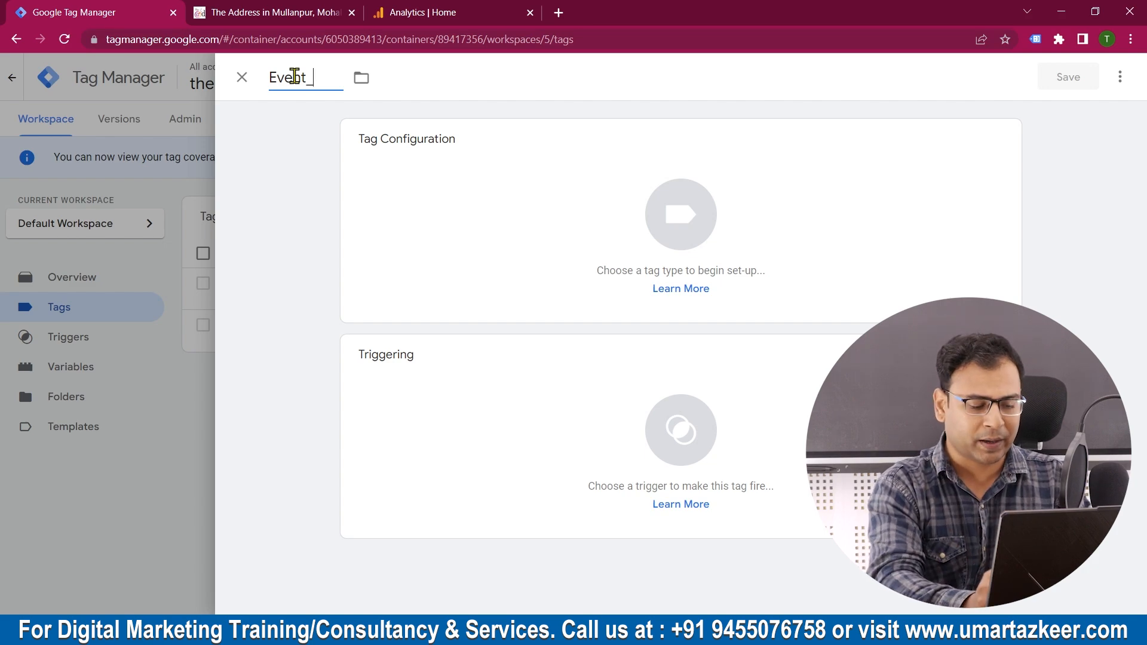
text(GA_)
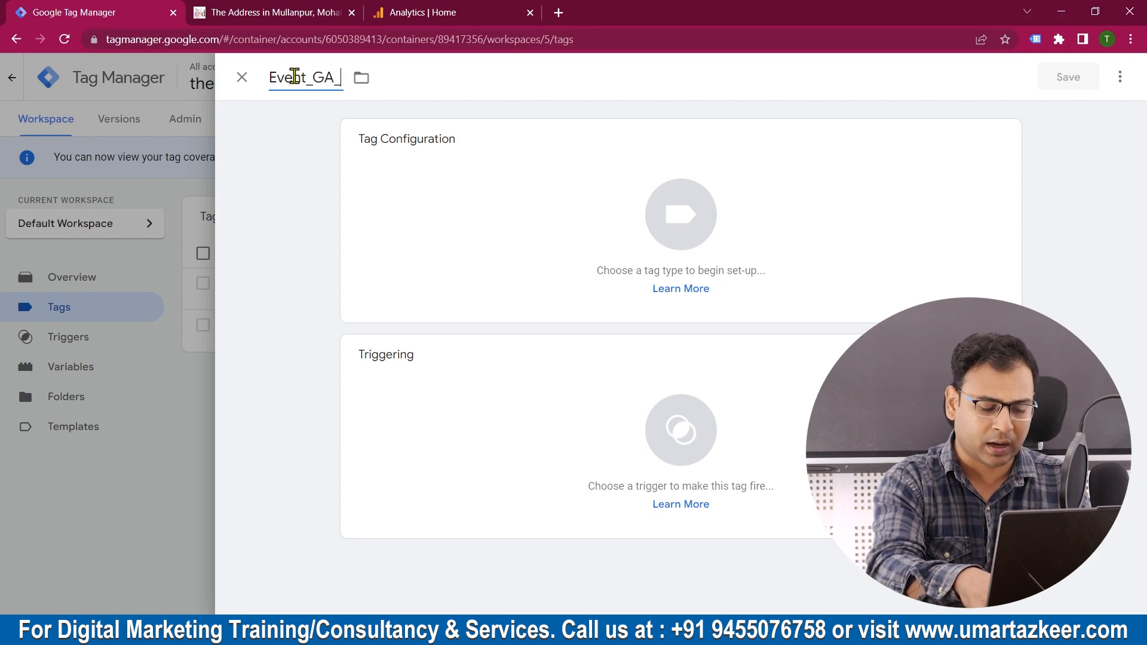
text(D)
text(wo)
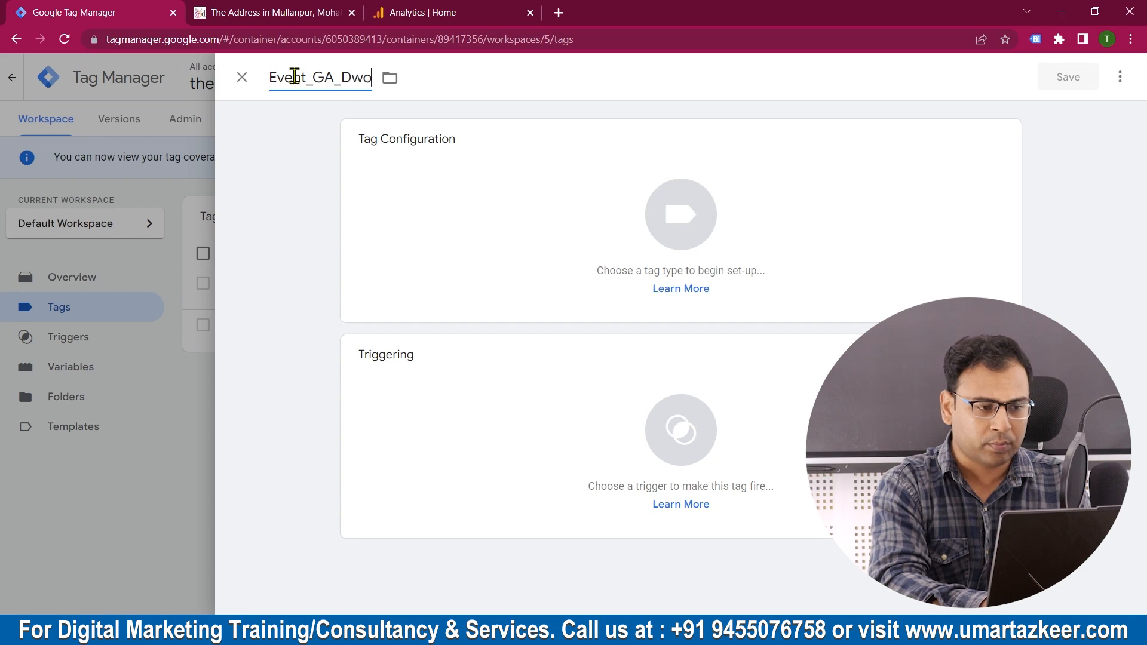
text(ownloadBrochure)
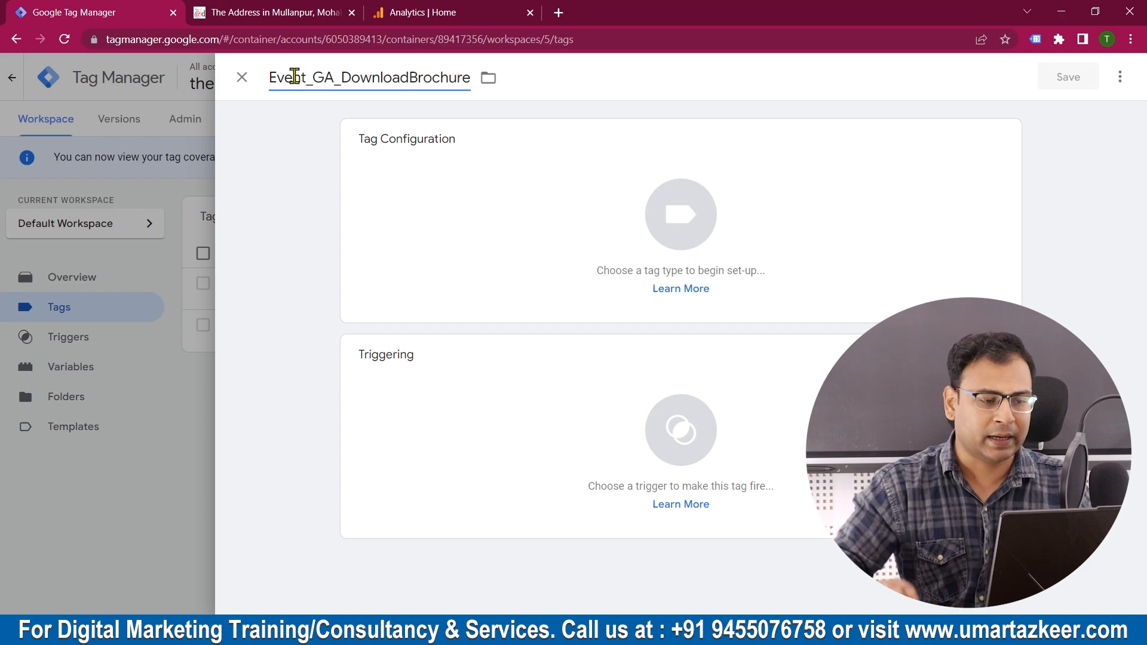
Step: Set the tag type of Event_GA_DownloadBrochure to Google Analytics: GA4 Event
click(418, 200)
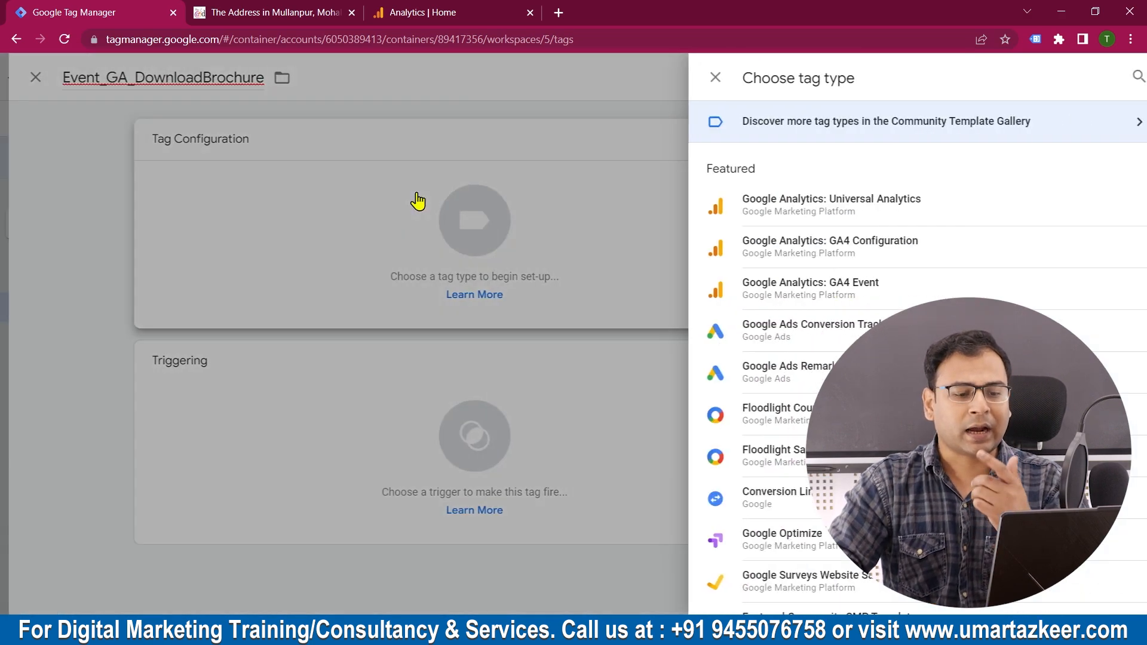
click(834, 250)
click(976, 219)
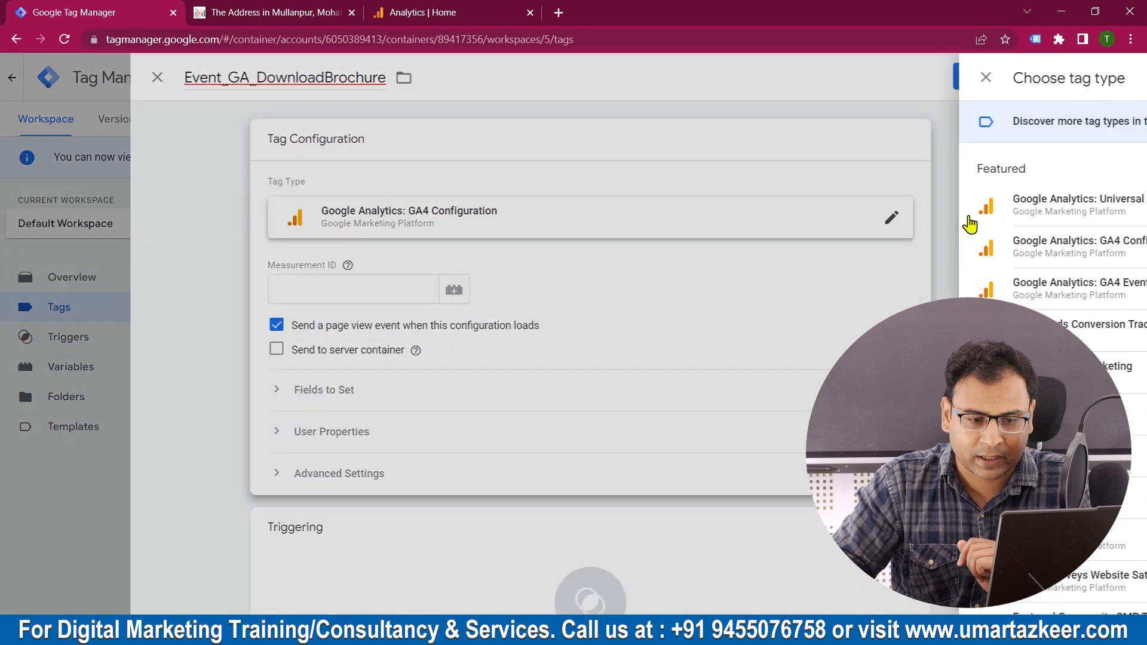
click(842, 289)
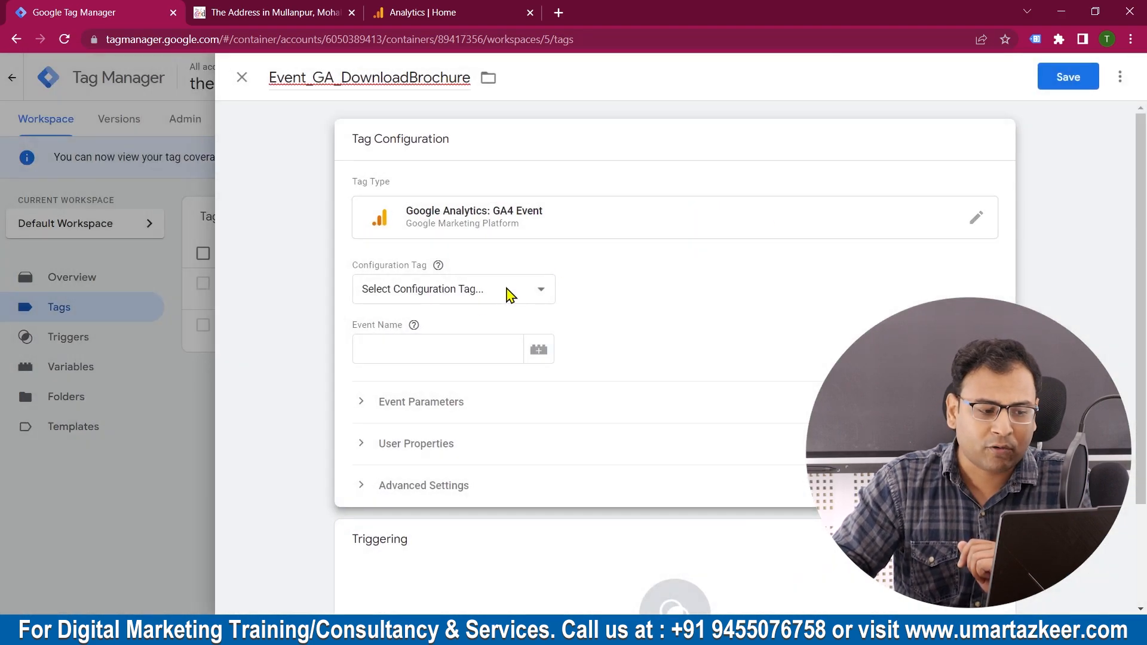
Step: Choose GA4 as the configuration tag and set the event name to "DB_Click"
click(507, 292)
click(439, 350)
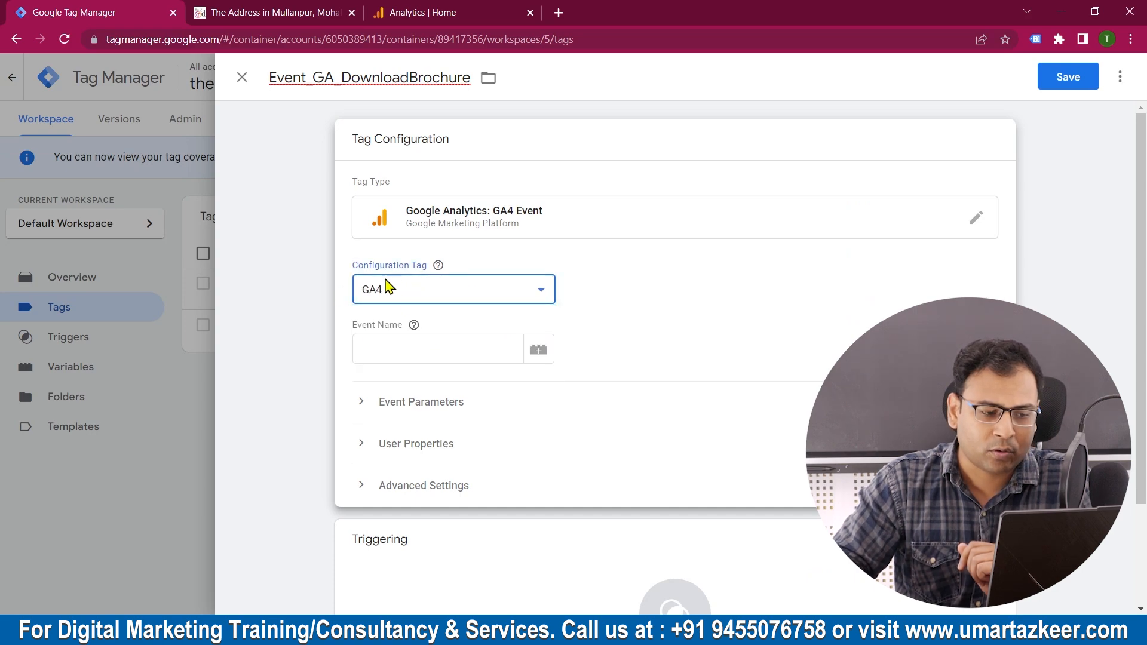
click(400, 339)
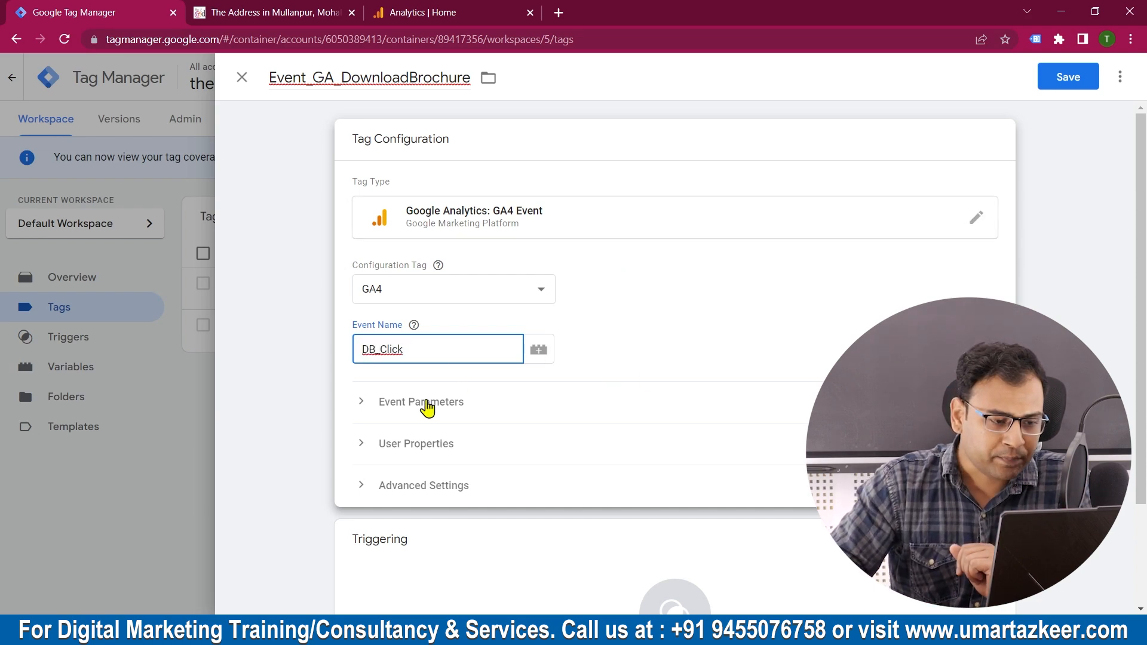
Step: Add an event parameter named "Click_Text" with the Click Text variable as its value
click(384, 406)
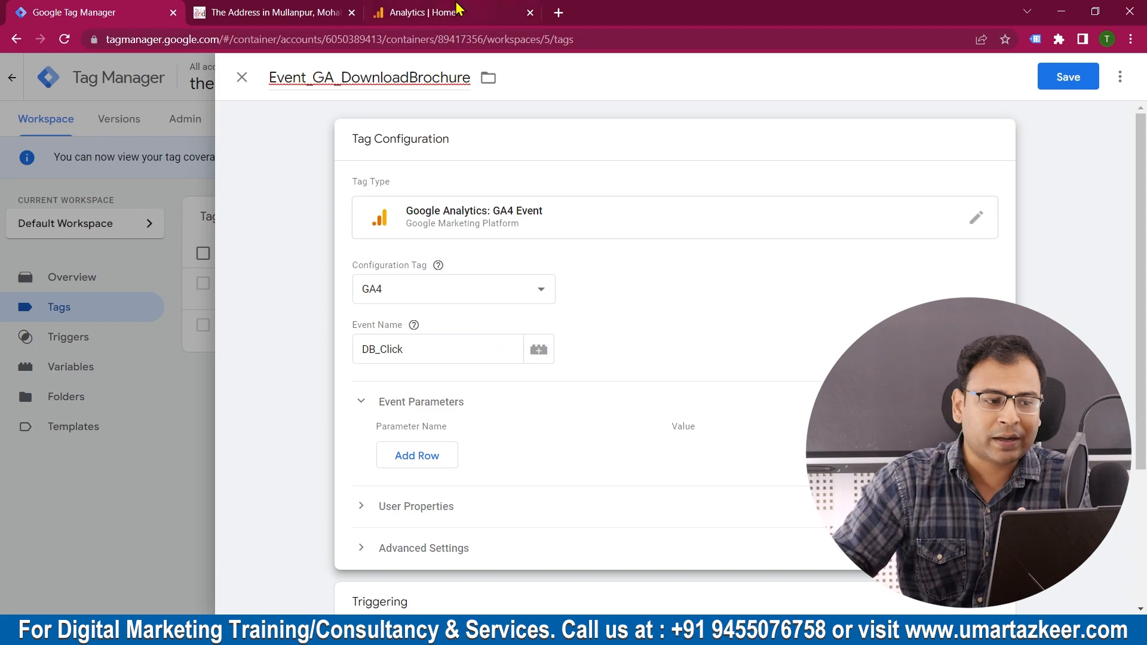
click(323, 9)
click(29, 7)
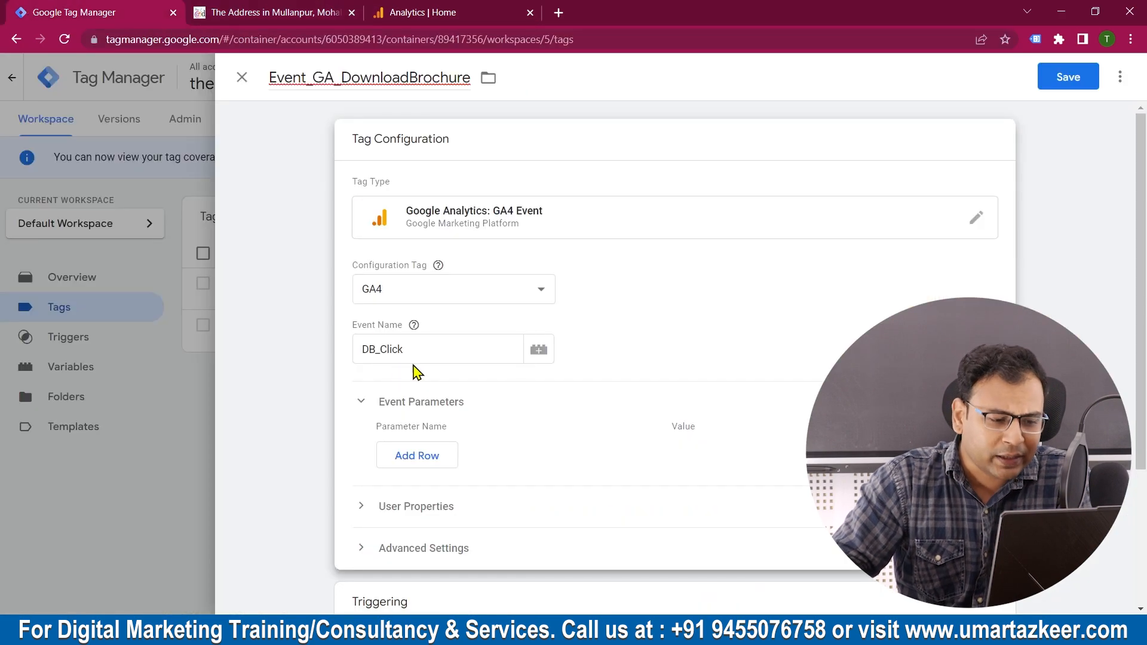
click(412, 457)
click(460, 442)
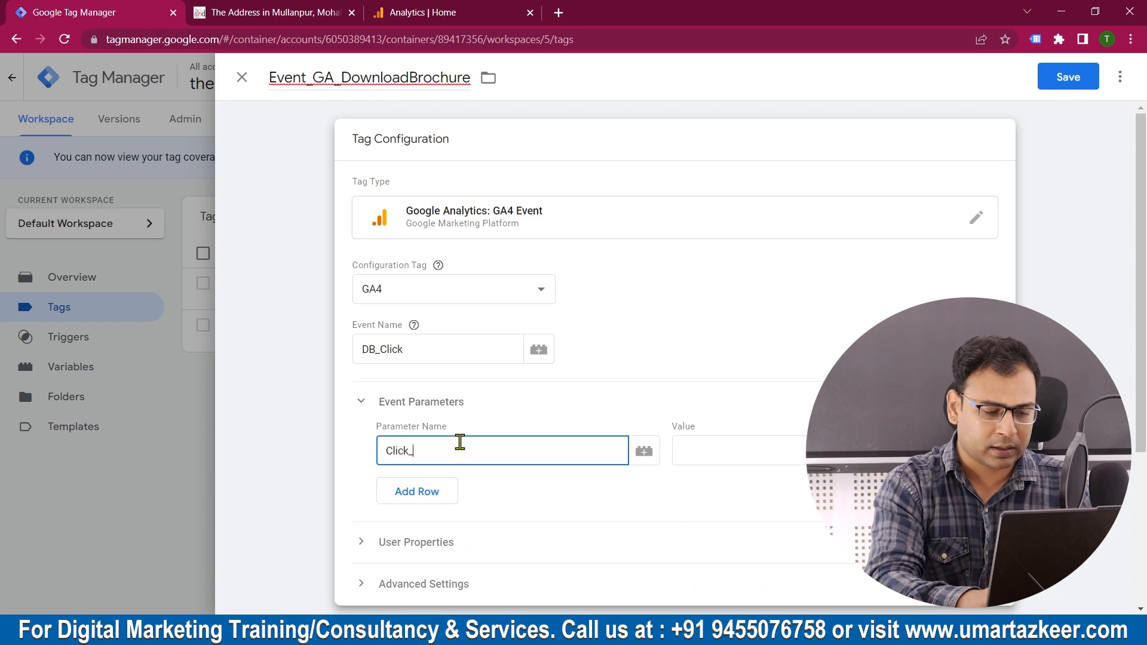
click(745, 447)
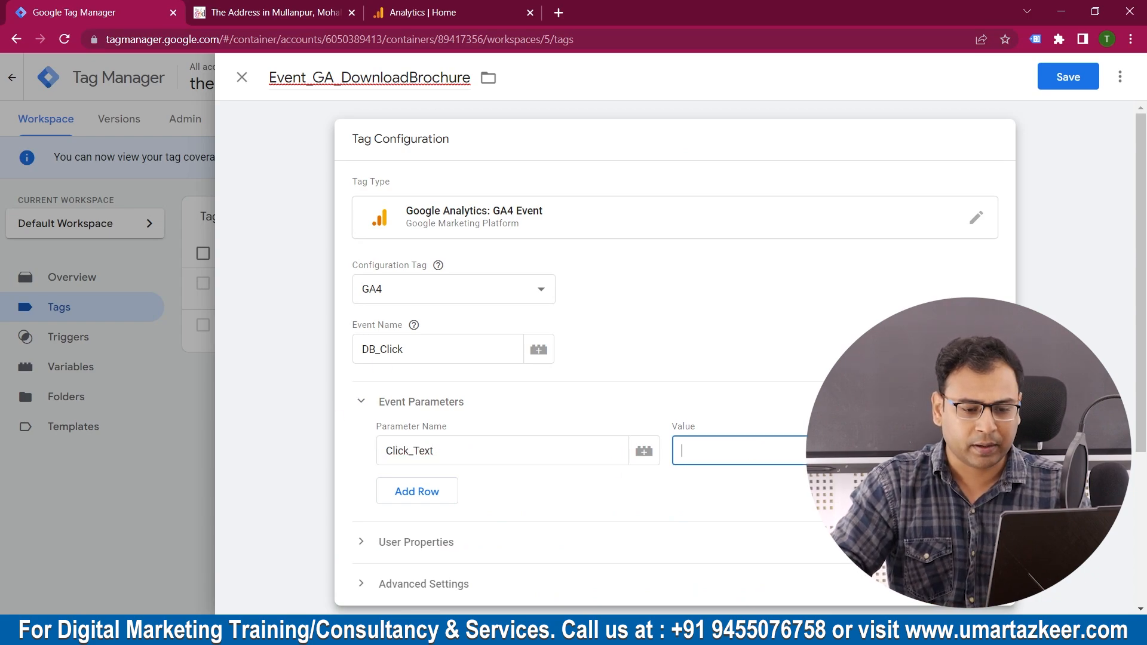
click(939, 451)
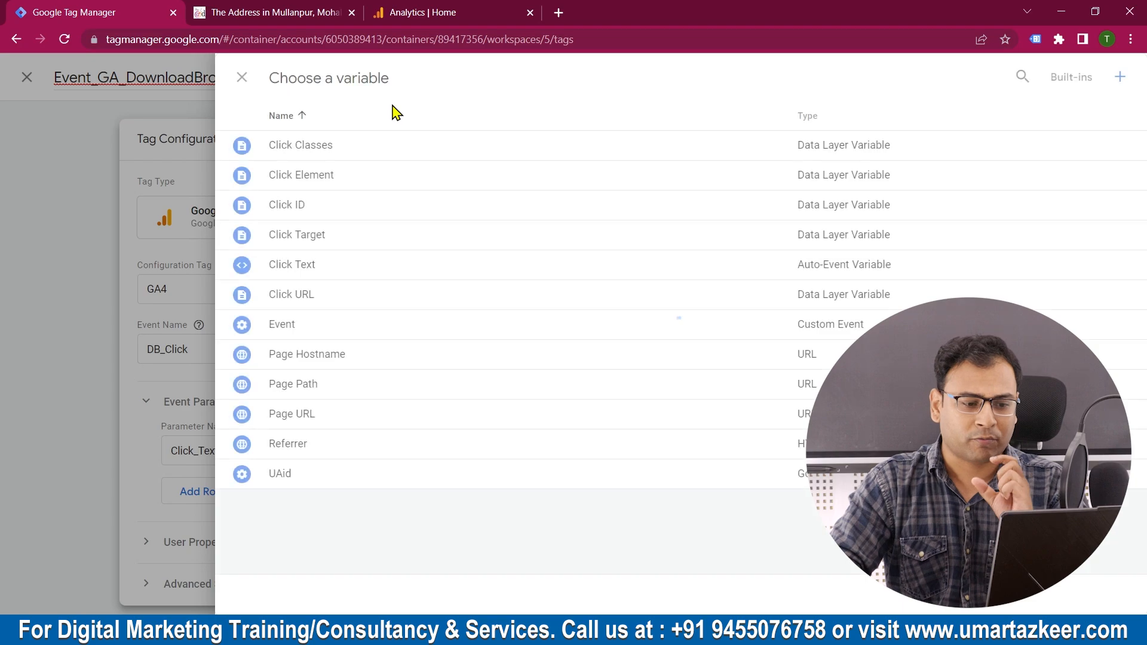
click(364, 269)
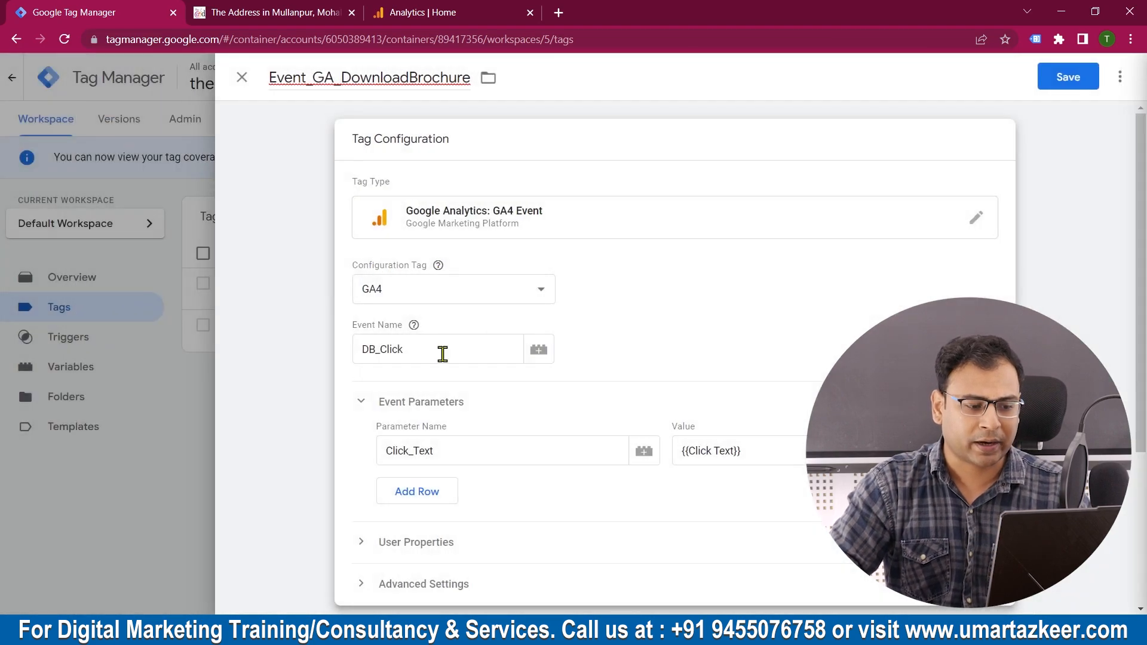
Step: Assign the Download Brochure_Button Click trigger to the tag and save the tag
click(439, 11)
click(272, 12)
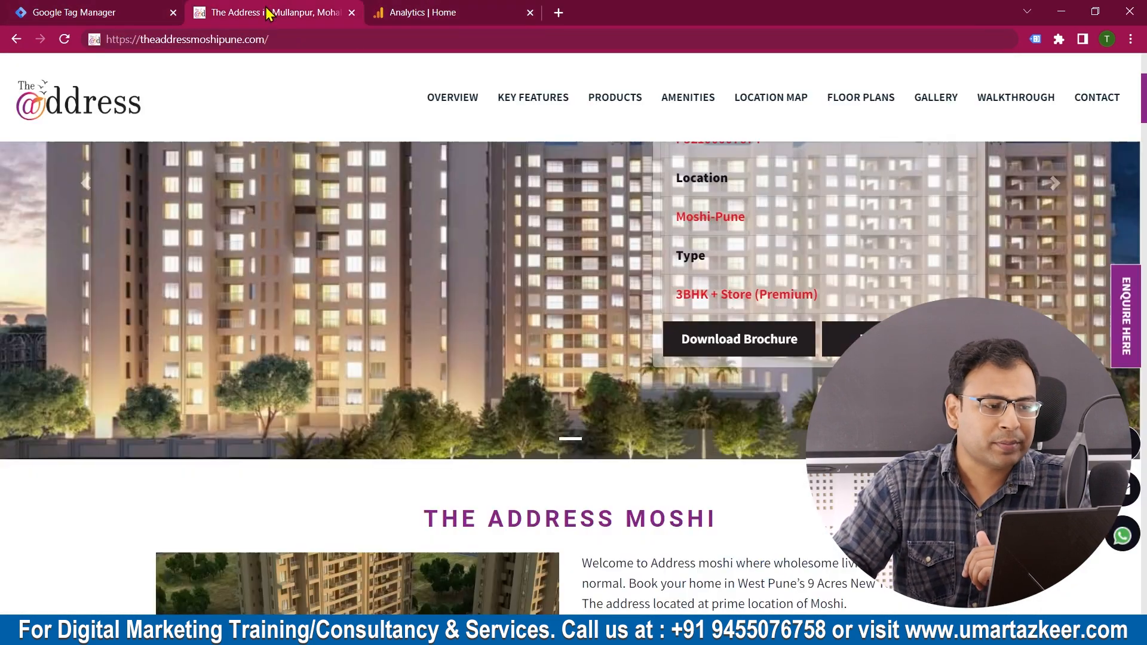
click(68, 7)
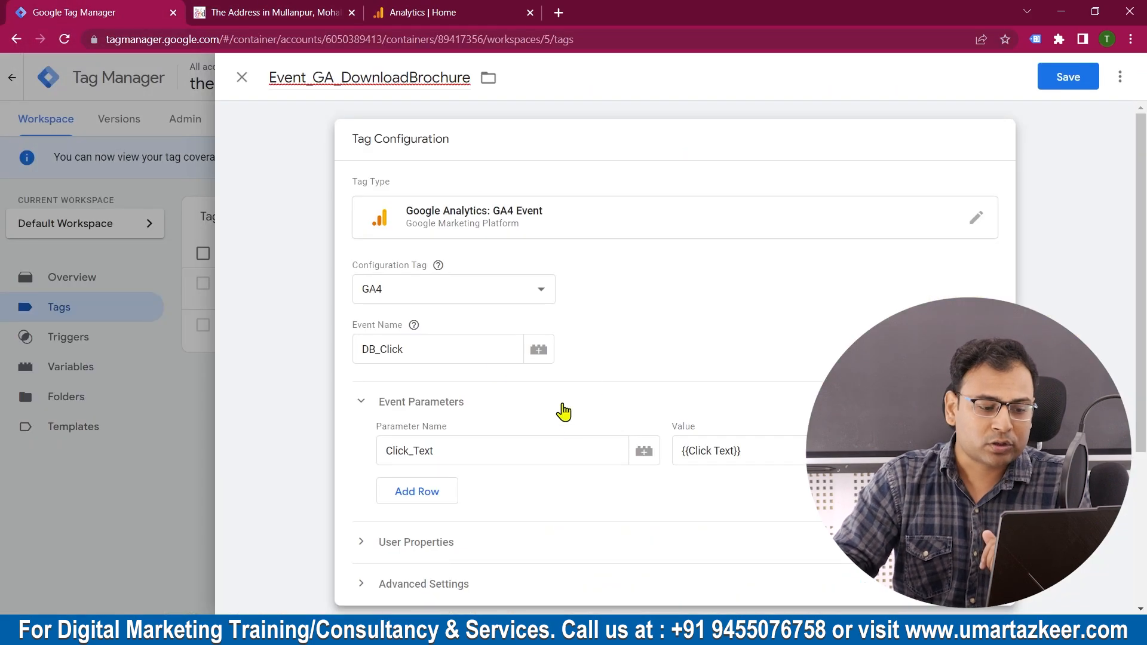
scroll(721, 454, down, 3)
click(461, 485)
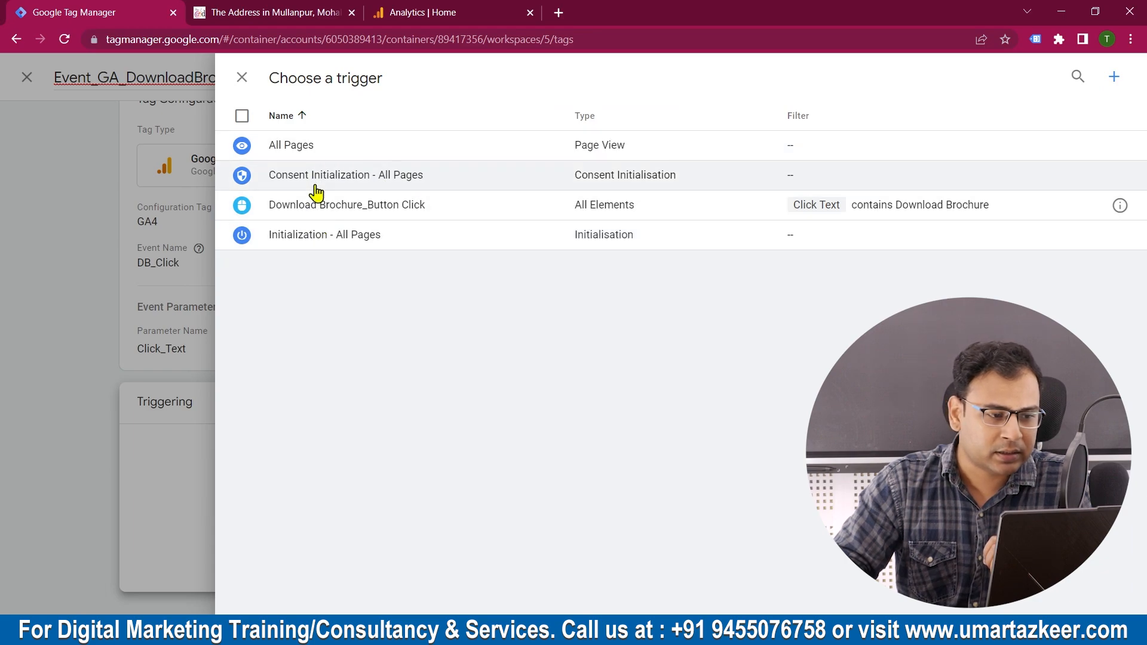
click(353, 218)
click(1069, 84)
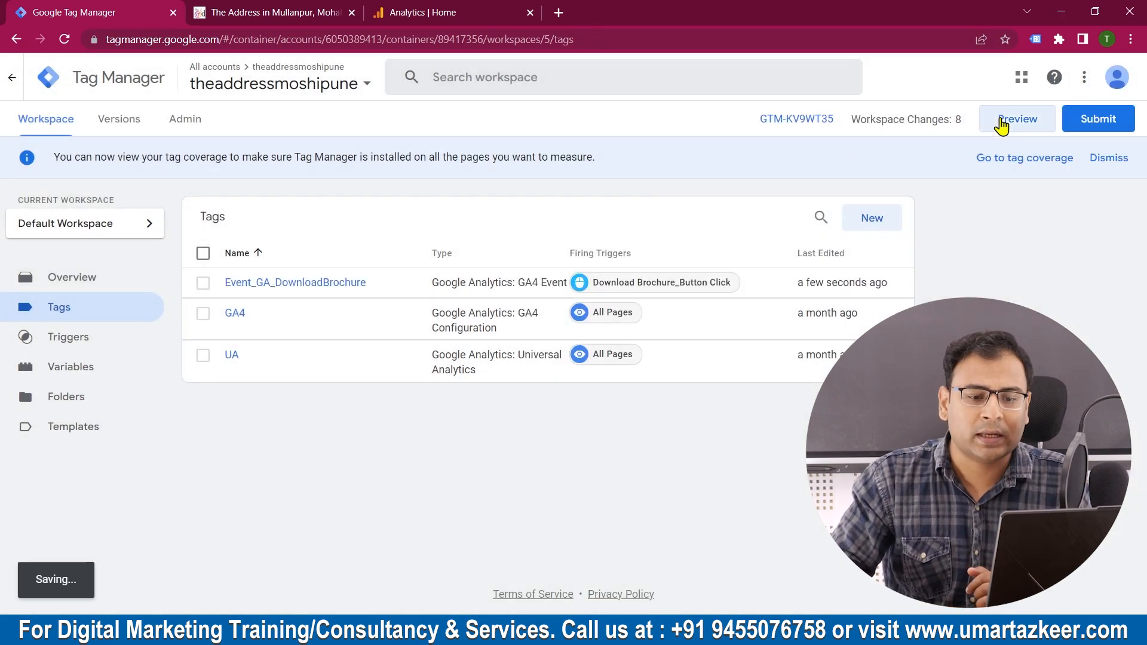
click(1002, 123)
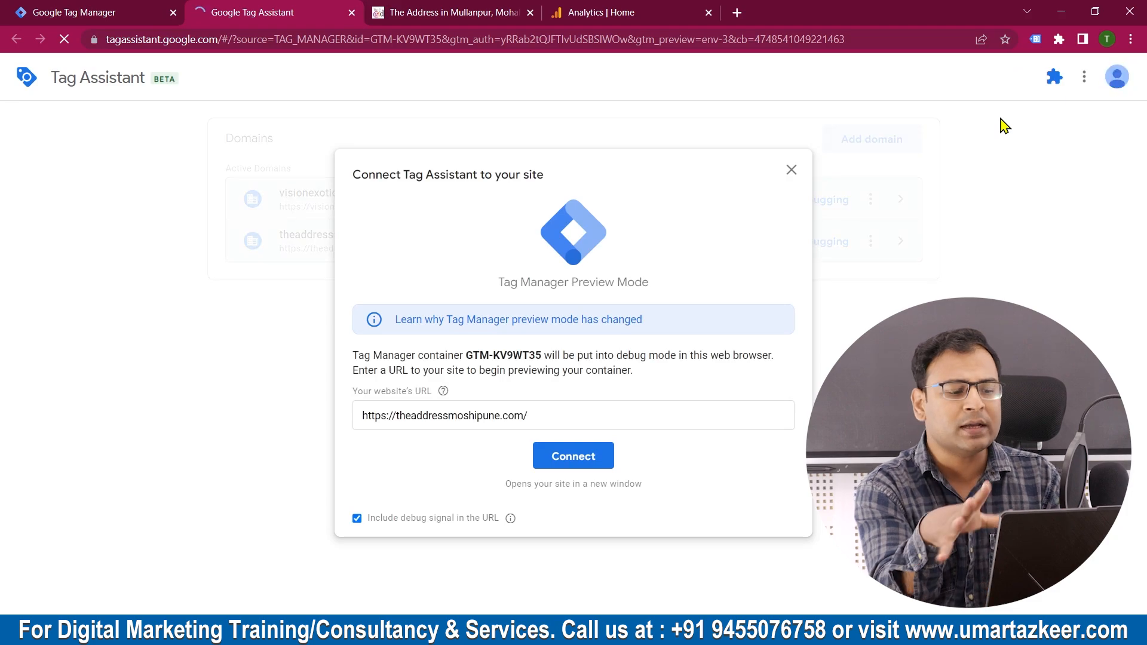
click(553, 468)
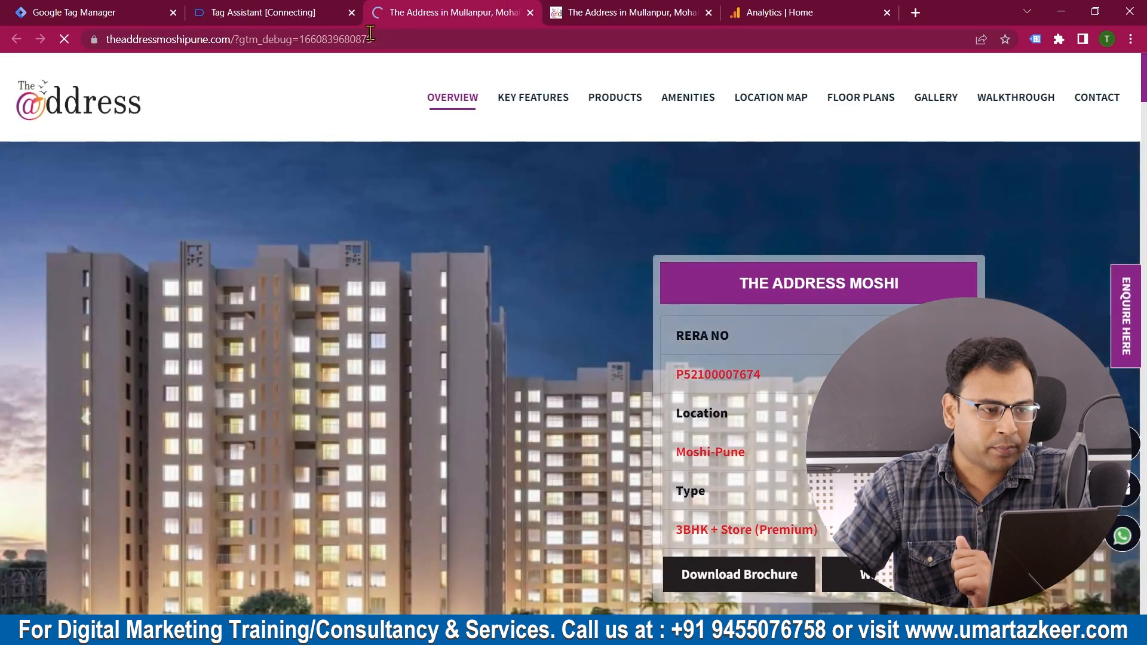
scroll(596, 310, down, 6)
scroll(597, 310, up, 2)
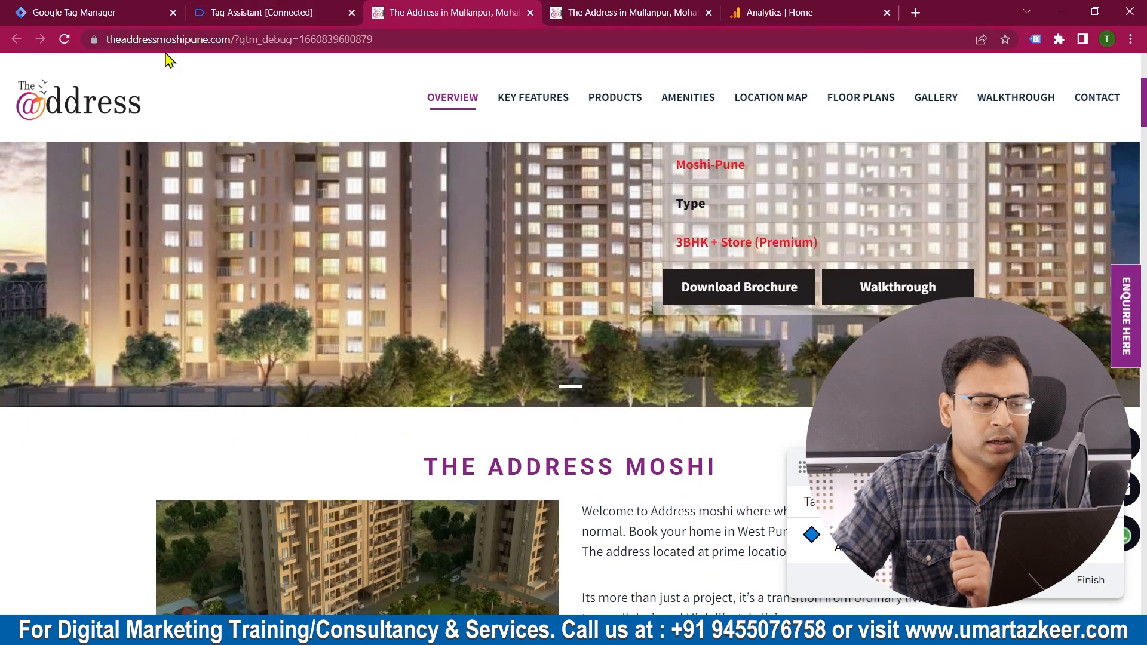
click(251, 13)
click(561, 336)
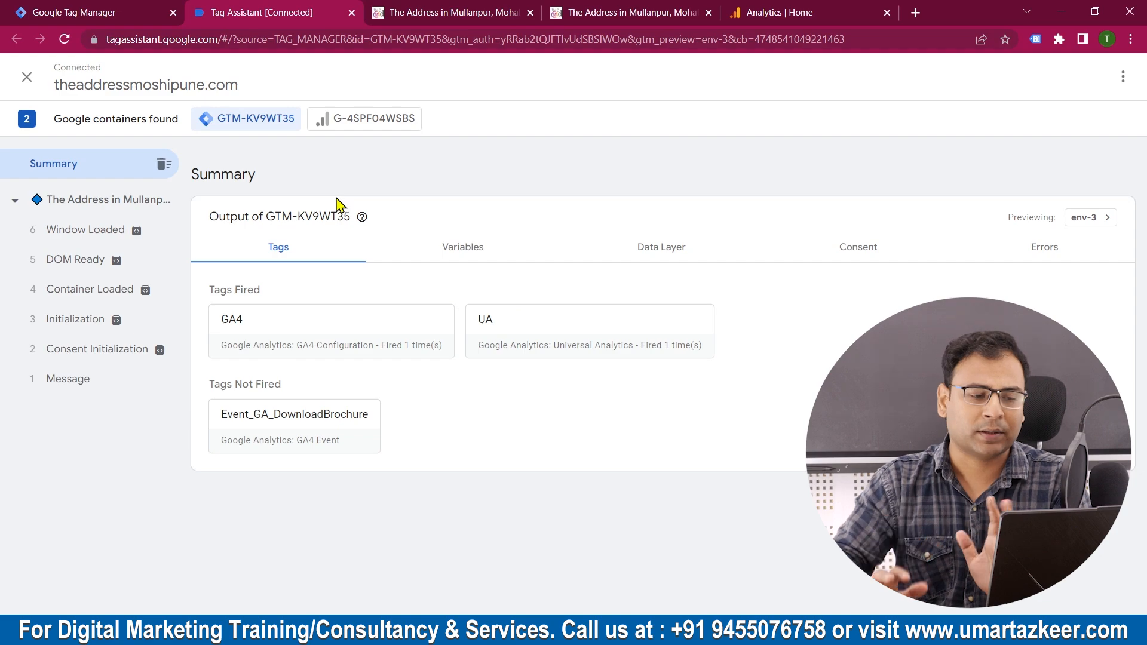
Step: Test the Walkthrough button on the connected website and check in Tag Assistant whether the Event_GA_DownloadBrochure tag fires
click(451, 12)
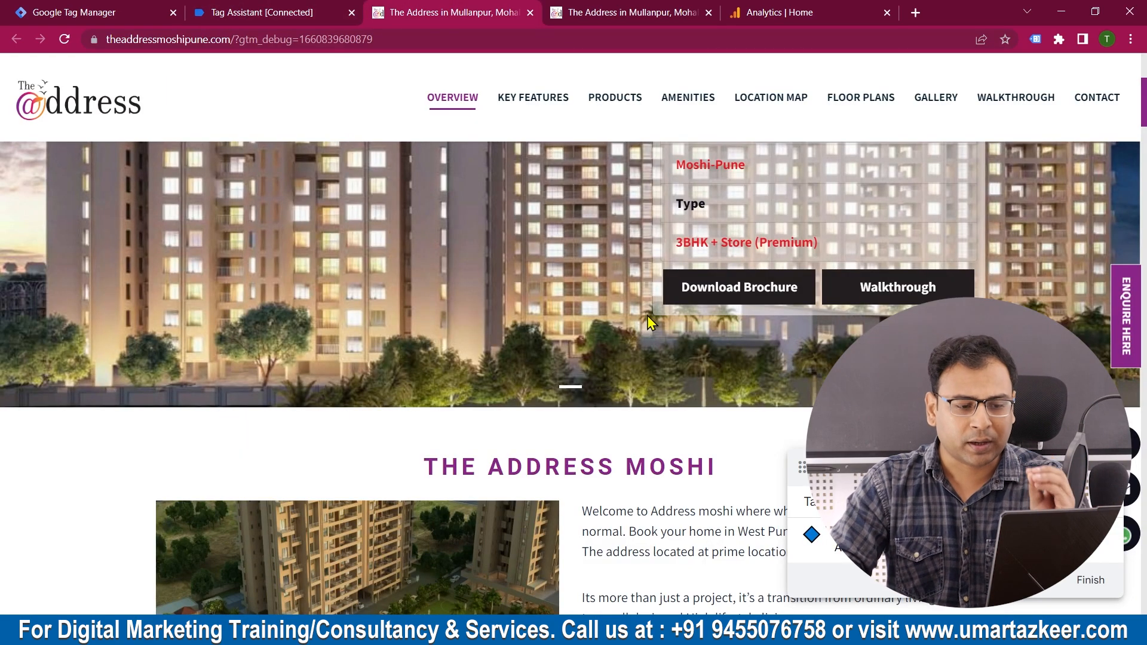
click(269, 7)
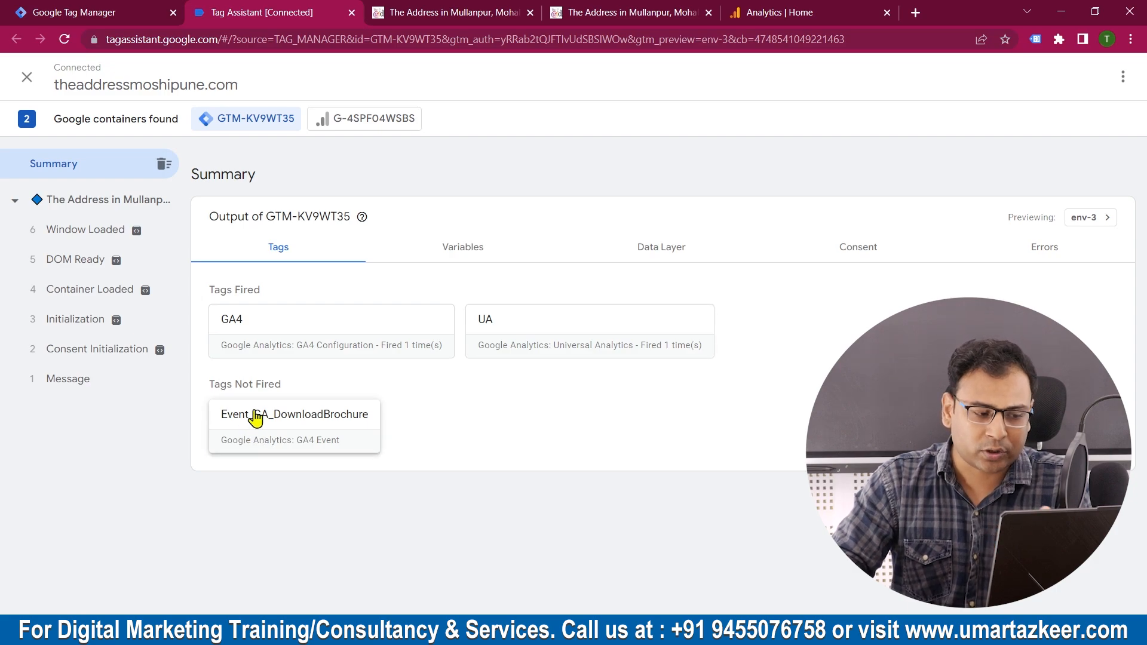
click(468, 14)
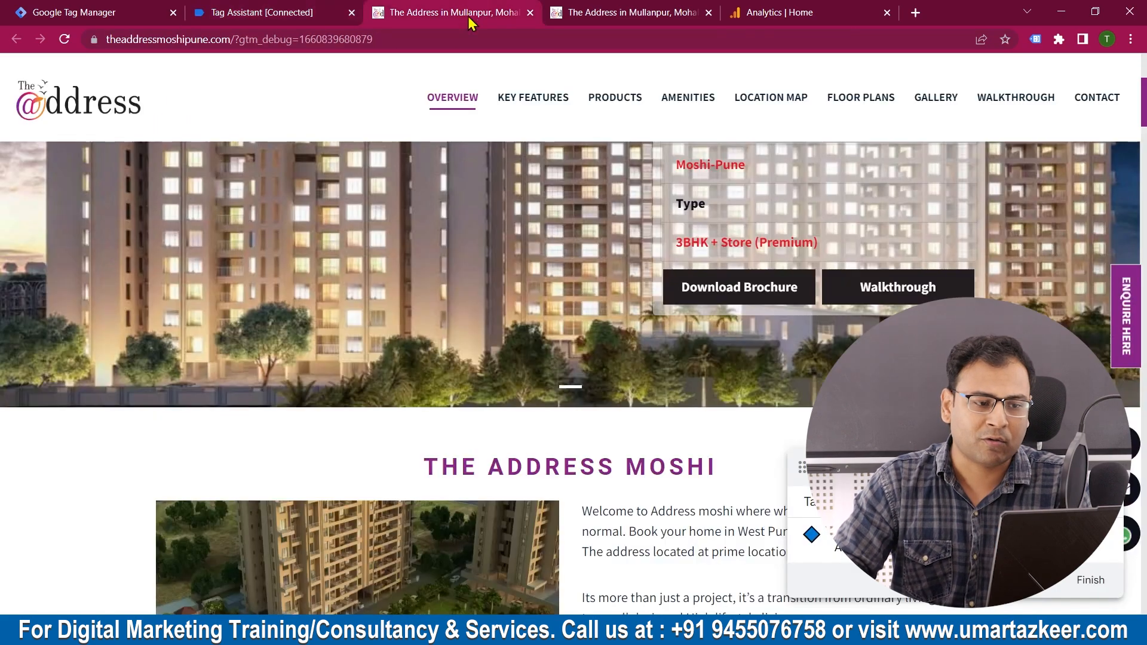
scroll(574, 334, down, 5)
scroll(858, 304, up, 5)
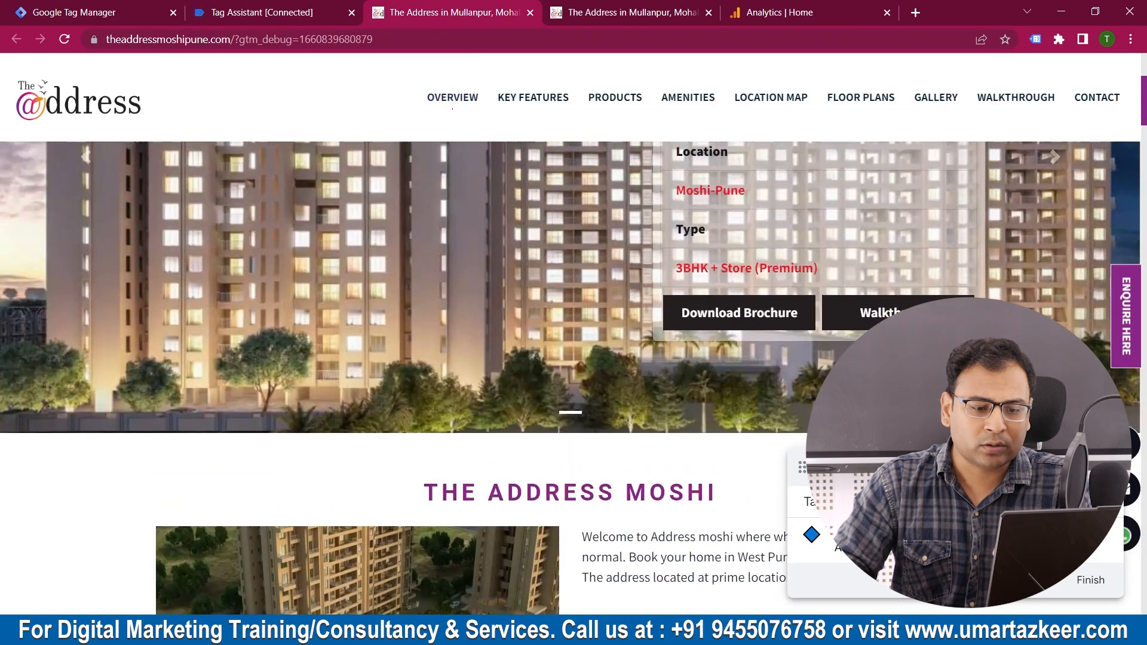
click(860, 312)
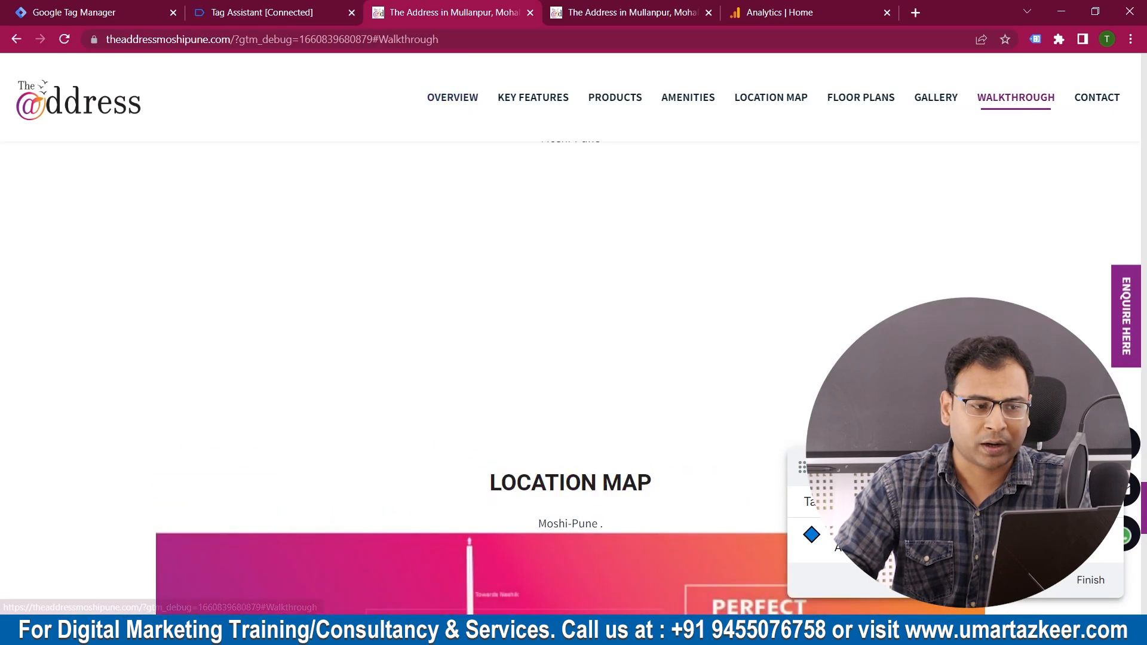
click(323, 8)
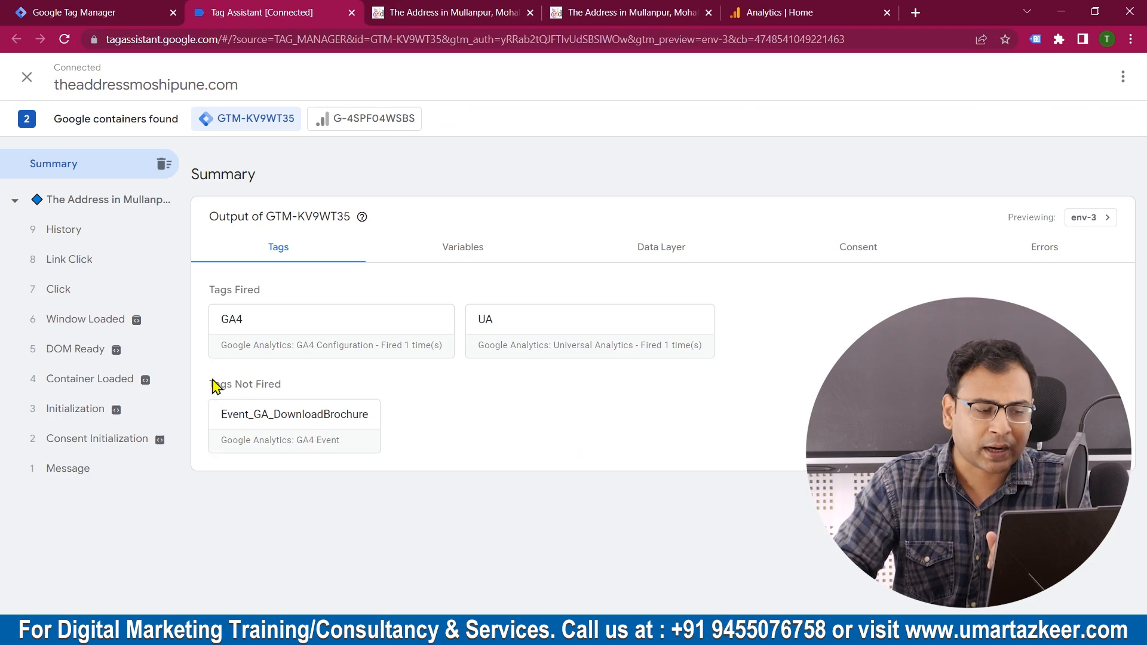
Step: Return to the connected website and activate the Download Brochure button to test the tag, opening the brochure form
click(525, 8)
scroll(857, 307, up, 15)
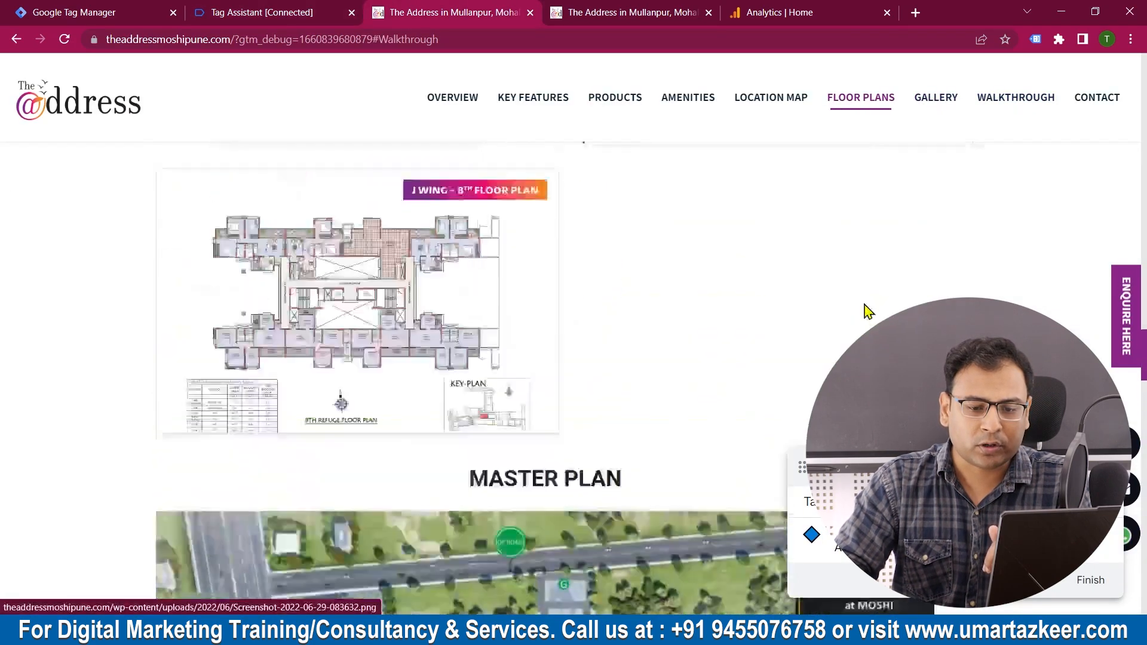
scroll(864, 316, up, 15)
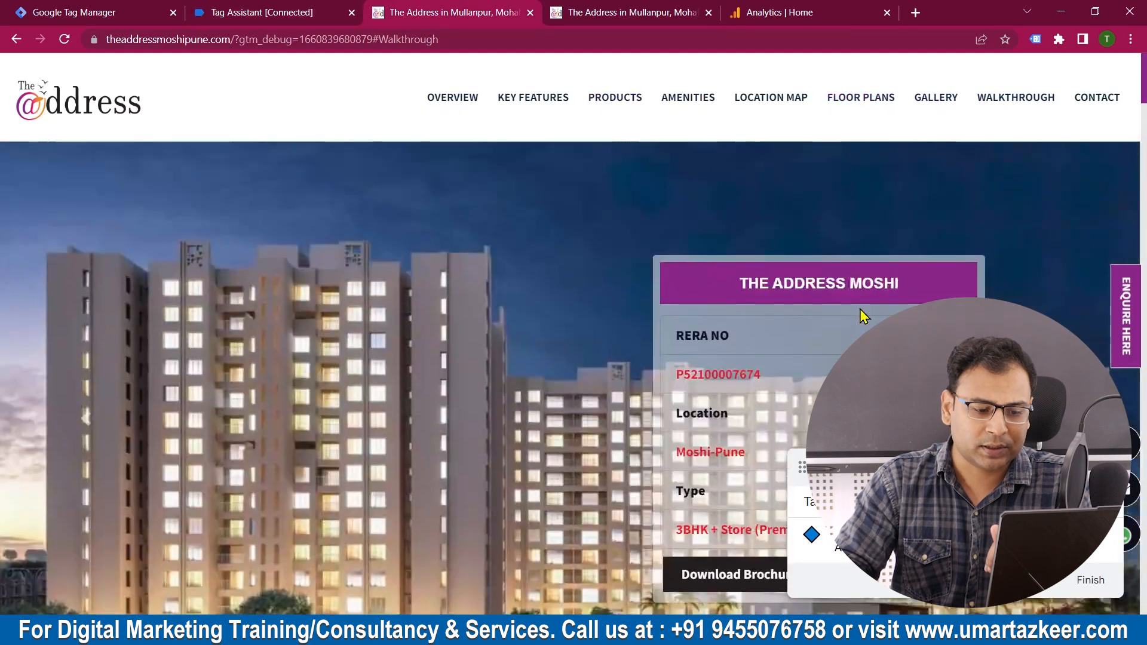
scroll(773, 268, down, 3)
scroll(744, 356, up, 4)
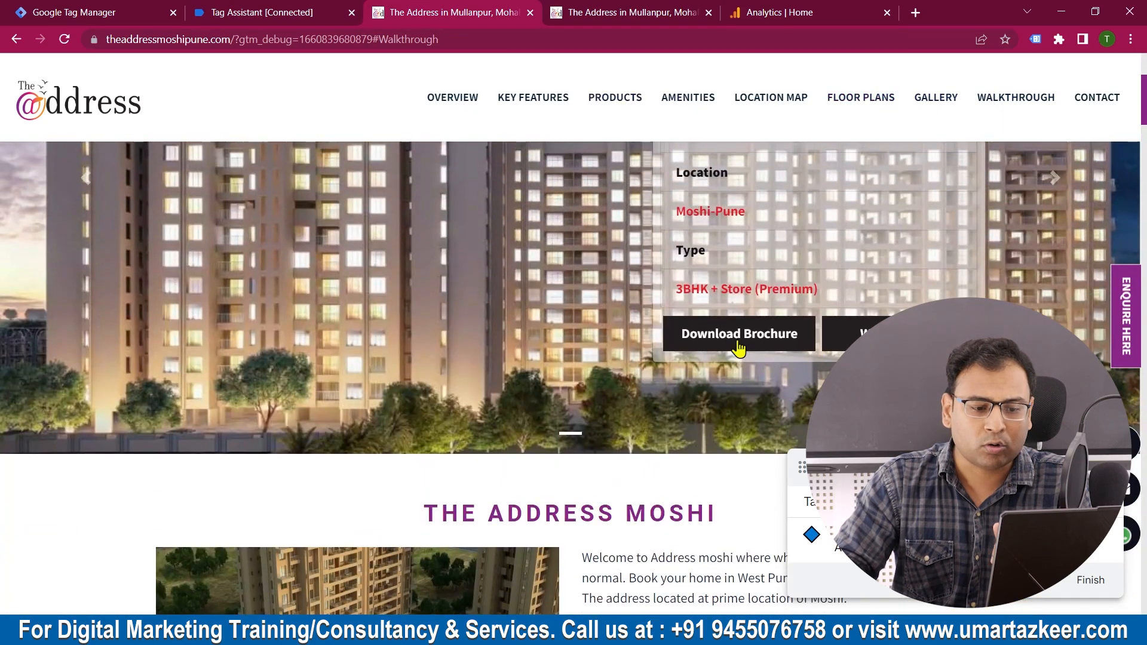
click(739, 348)
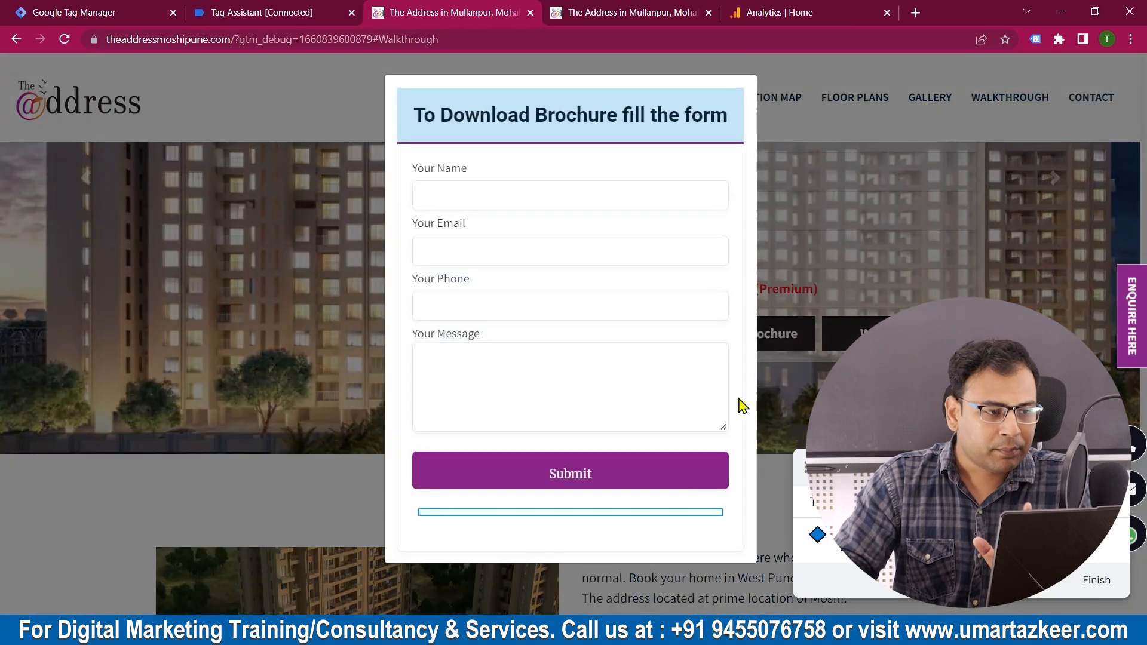
Step: Check in Tag Assistant whether the latest Click event fires the Event_GA_DownloadBrochure tag
click(258, 8)
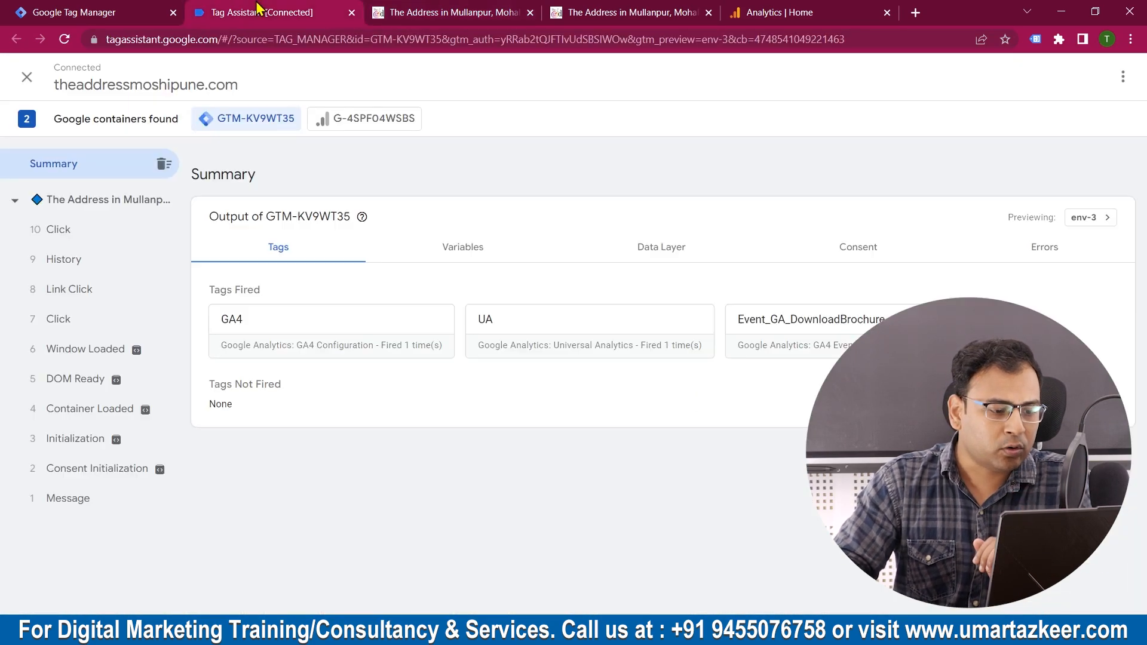
click(72, 229)
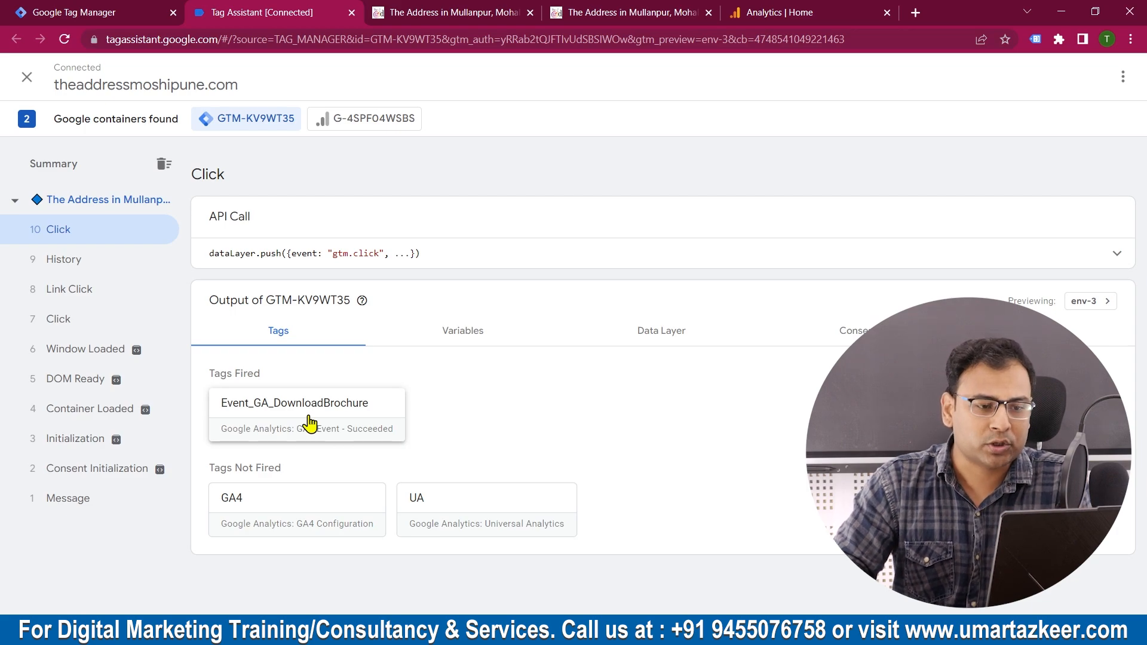
Step: Submit and publish the Tag Manager workspace changes without a version name or description, and return to the workspace overview
key(ctrl+1)
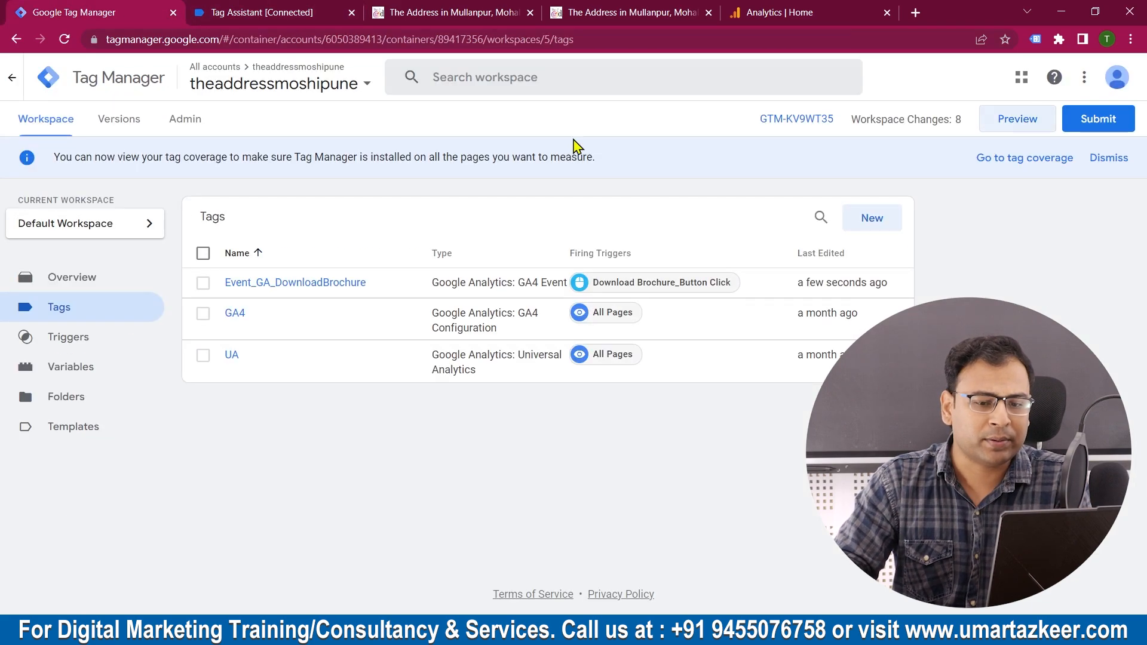
click(1100, 117)
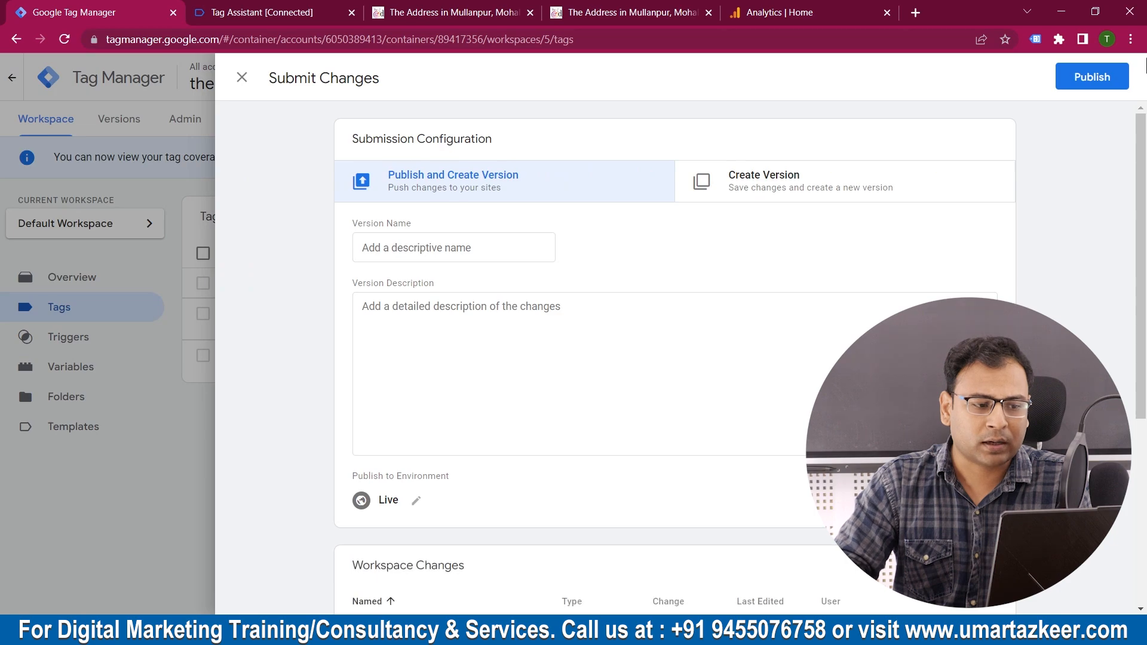
click(1075, 81)
click(780, 524)
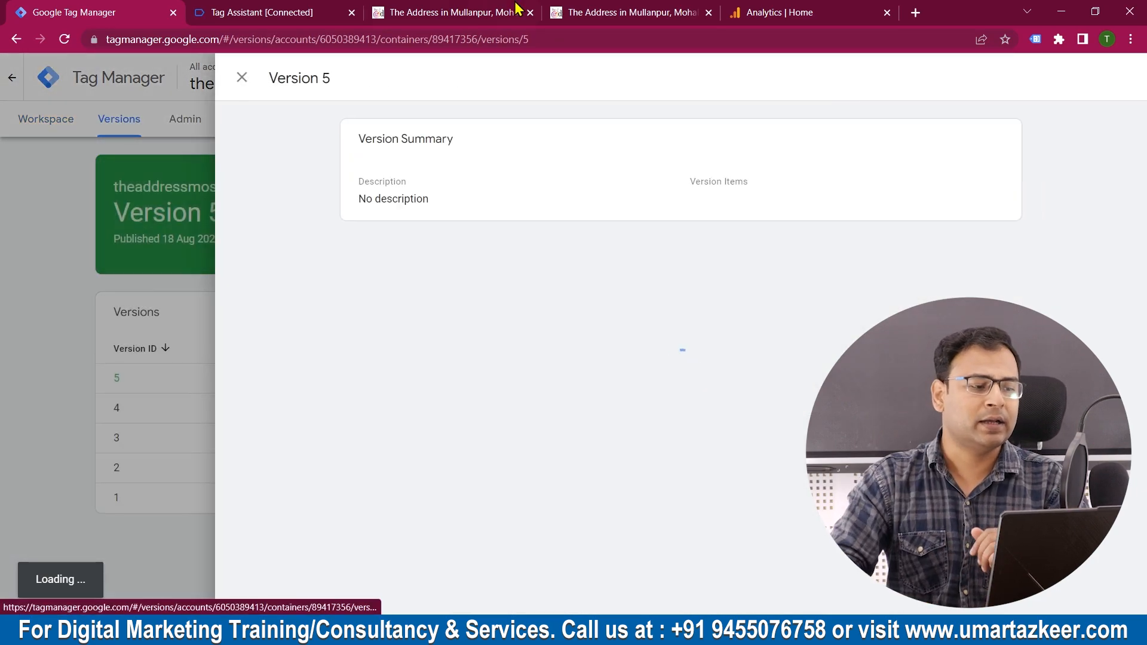
click(243, 78)
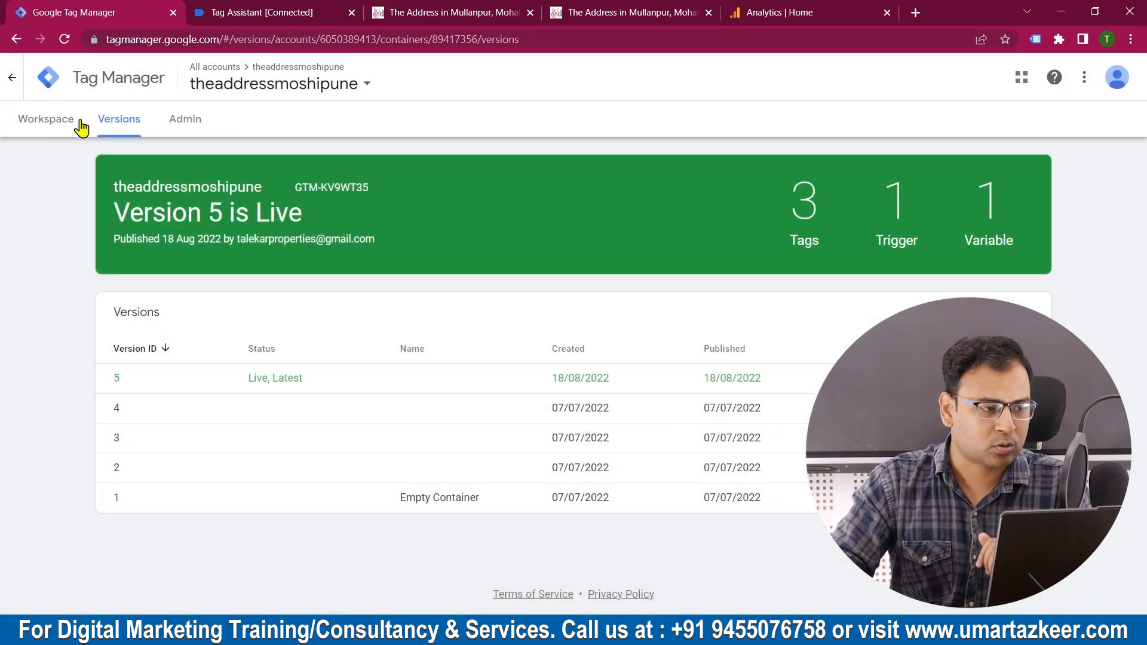
click(31, 122)
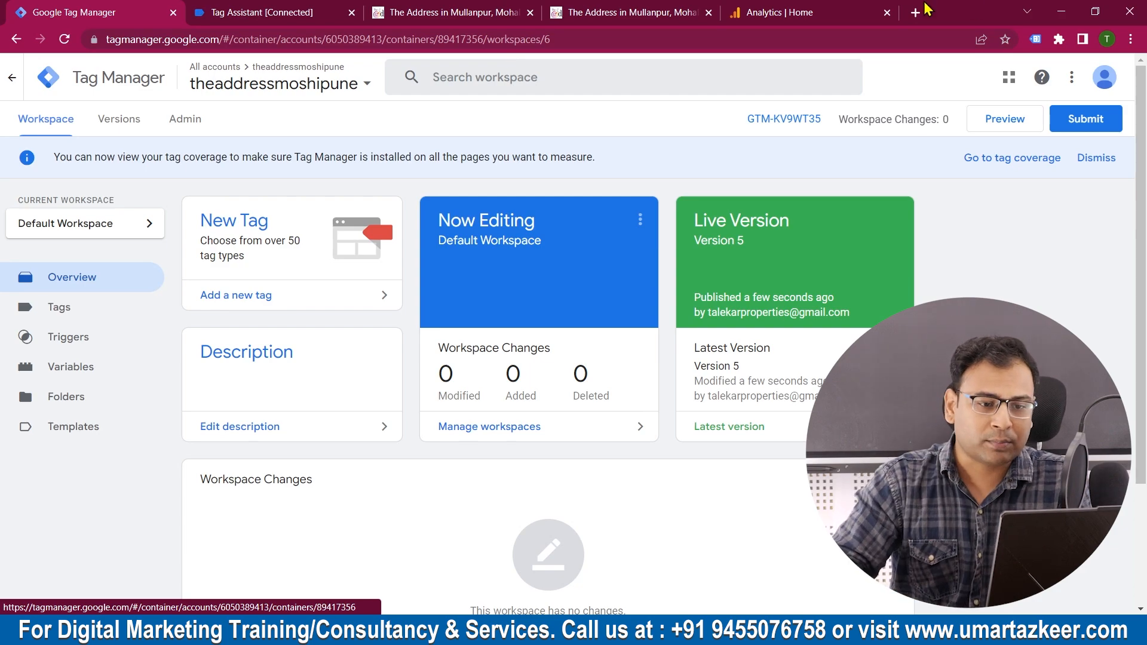
Step: Switch to Google Analytics and open DebugView for the theaddressmoshipune.com property
click(834, 10)
click(57, 268)
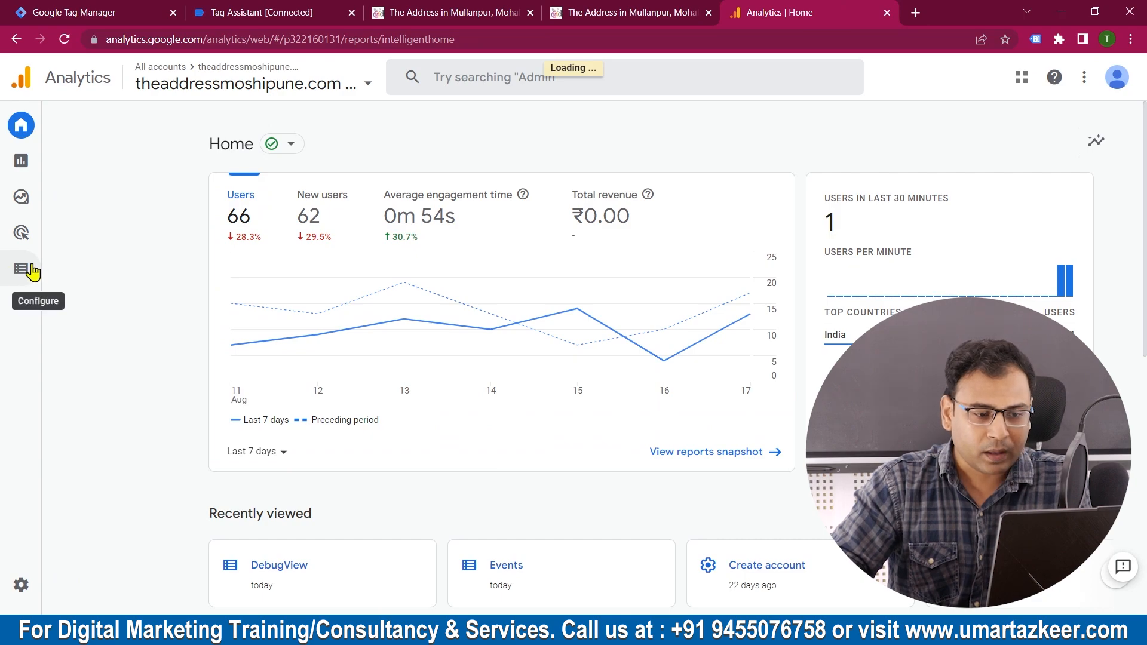
click(22, 271)
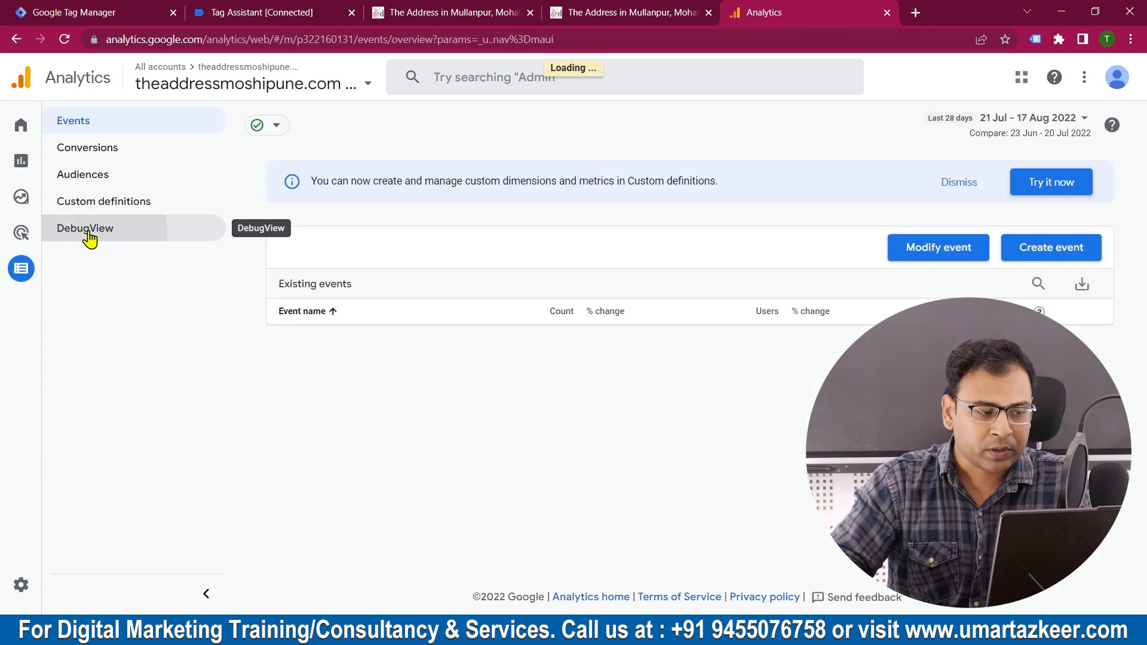
click(84, 240)
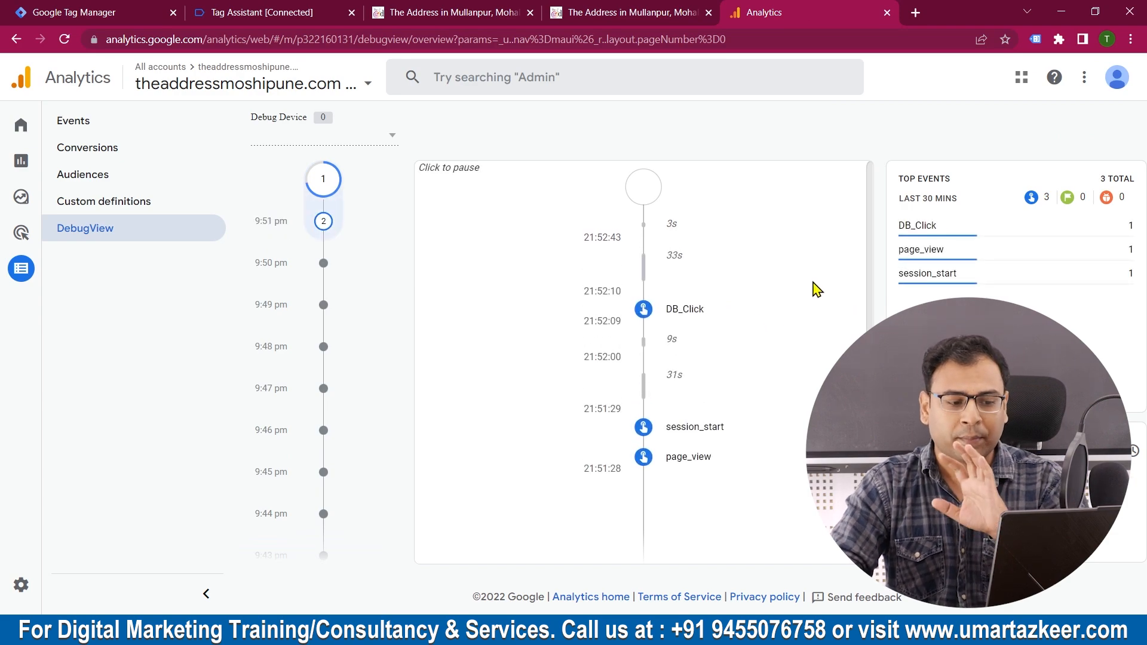
Step: Inspect the Click_Text parameter of the DB_Click event in DebugView and close the event details
click(684, 315)
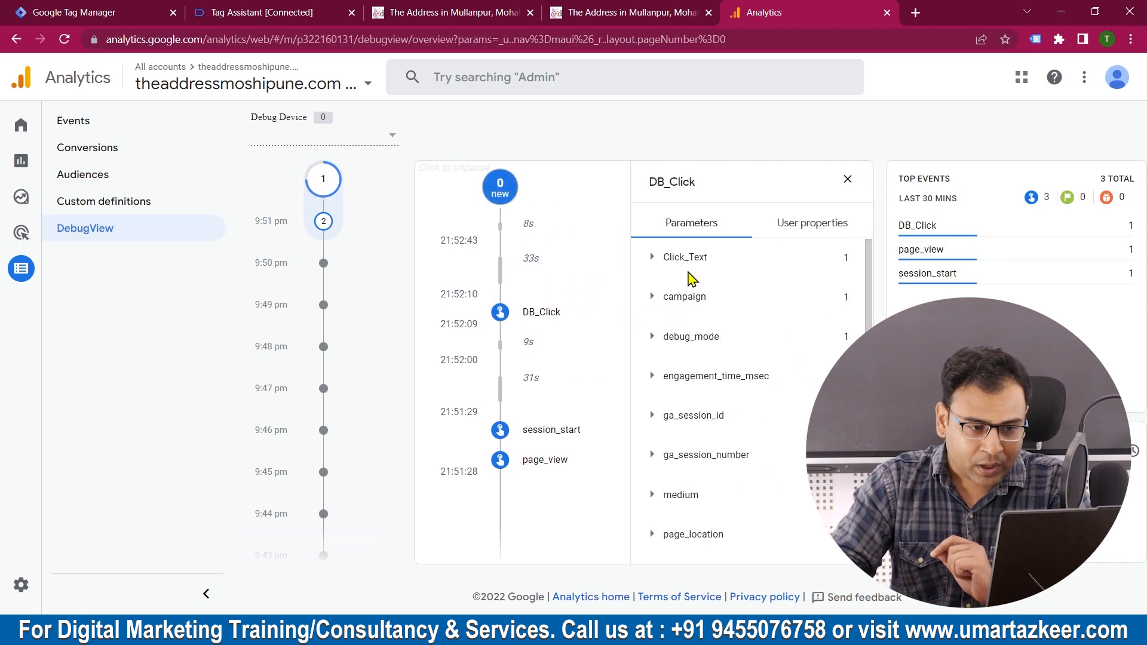
click(657, 266)
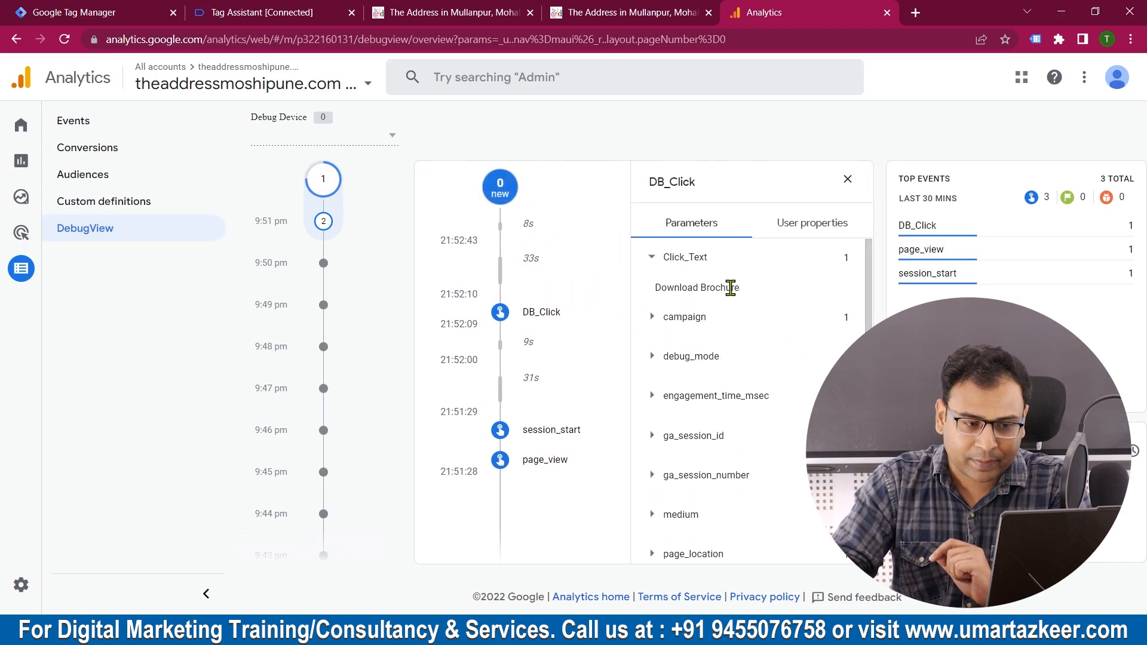
mouse_move(753, 291)
mouse_down()
mouse_move(652, 302)
mouse_move(776, 299)
mouse_move(653, 290)
mouse_move(749, 292)
mouse_up()
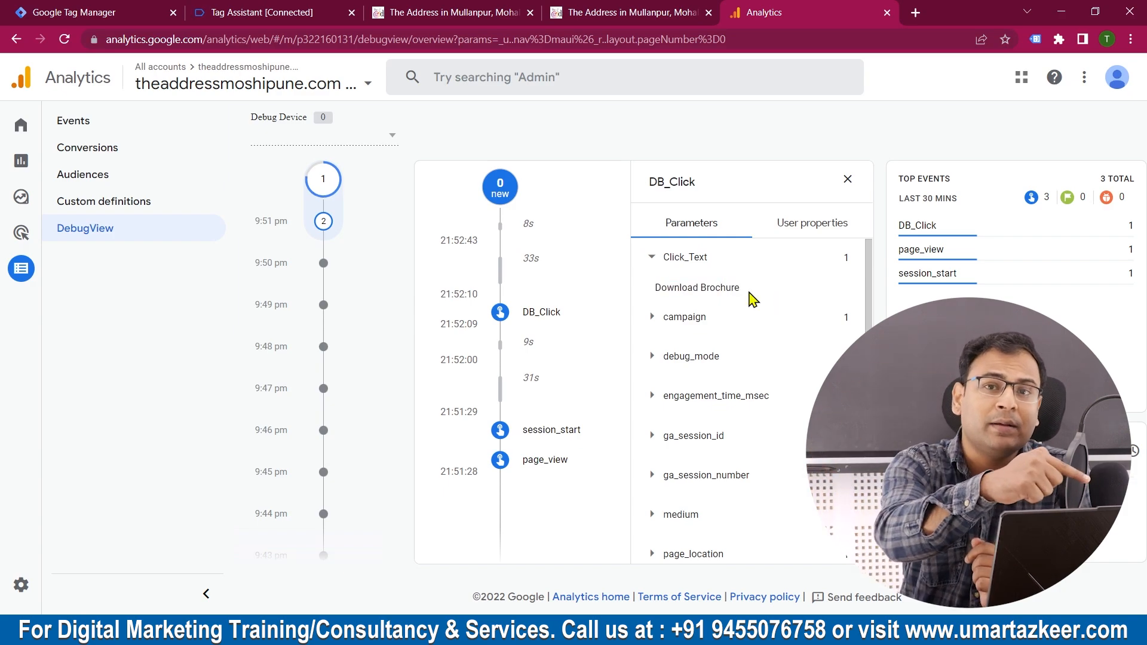
drag(749, 292, 658, 298)
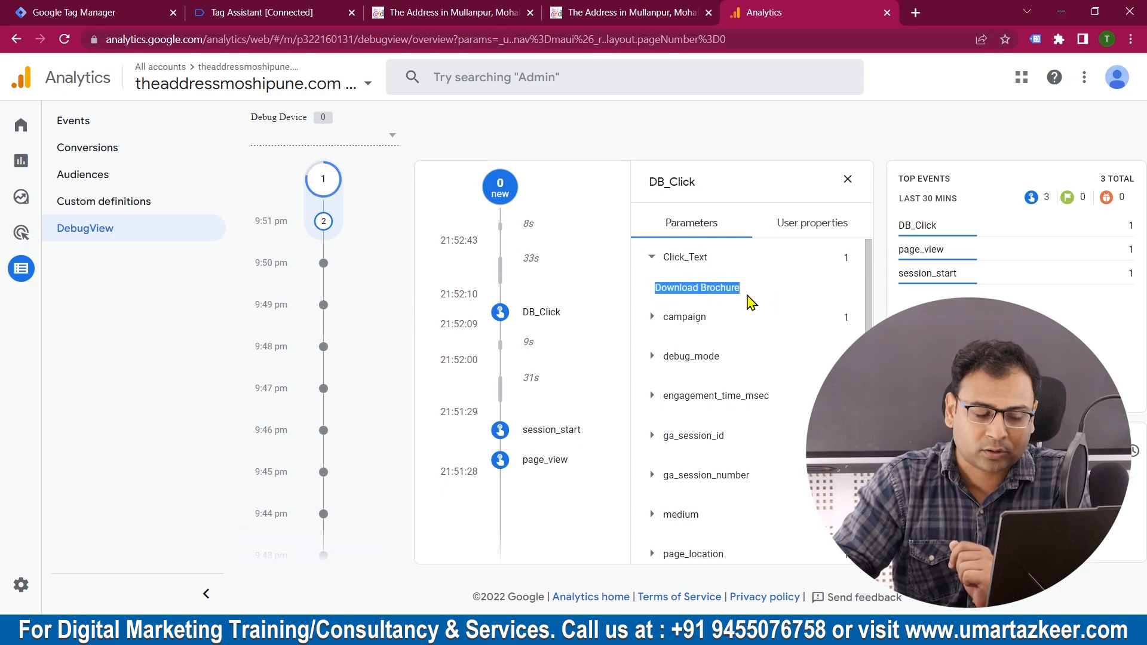
click(847, 179)
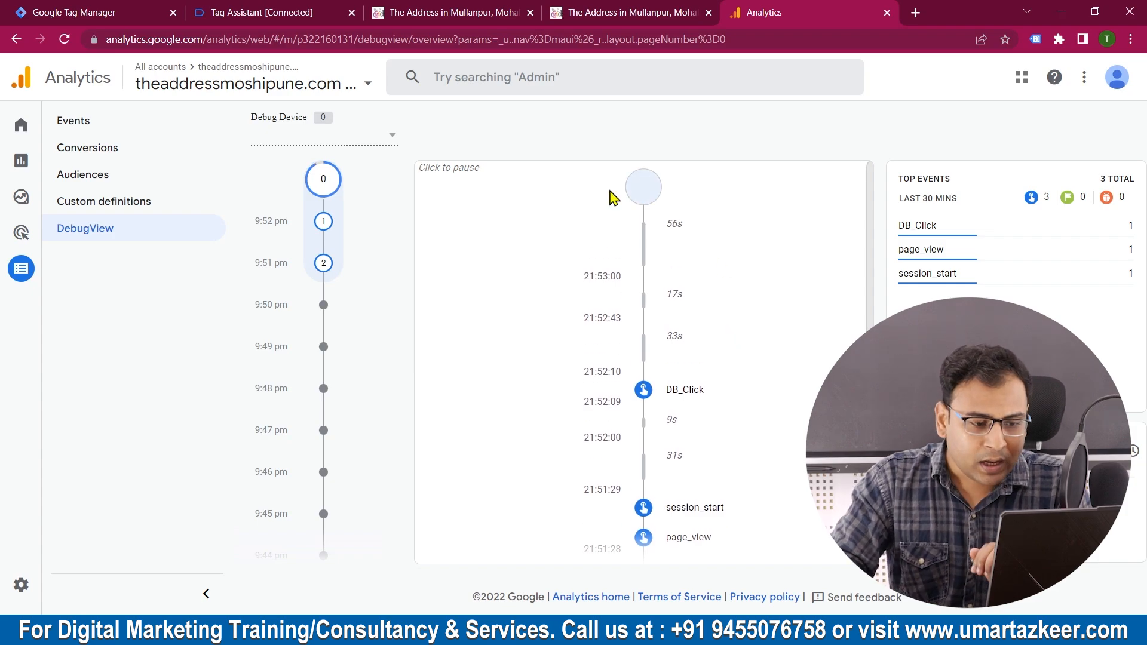
Step: Return to the connected website, close the brochure form, and activate the Download Brochure button again
click(475, 8)
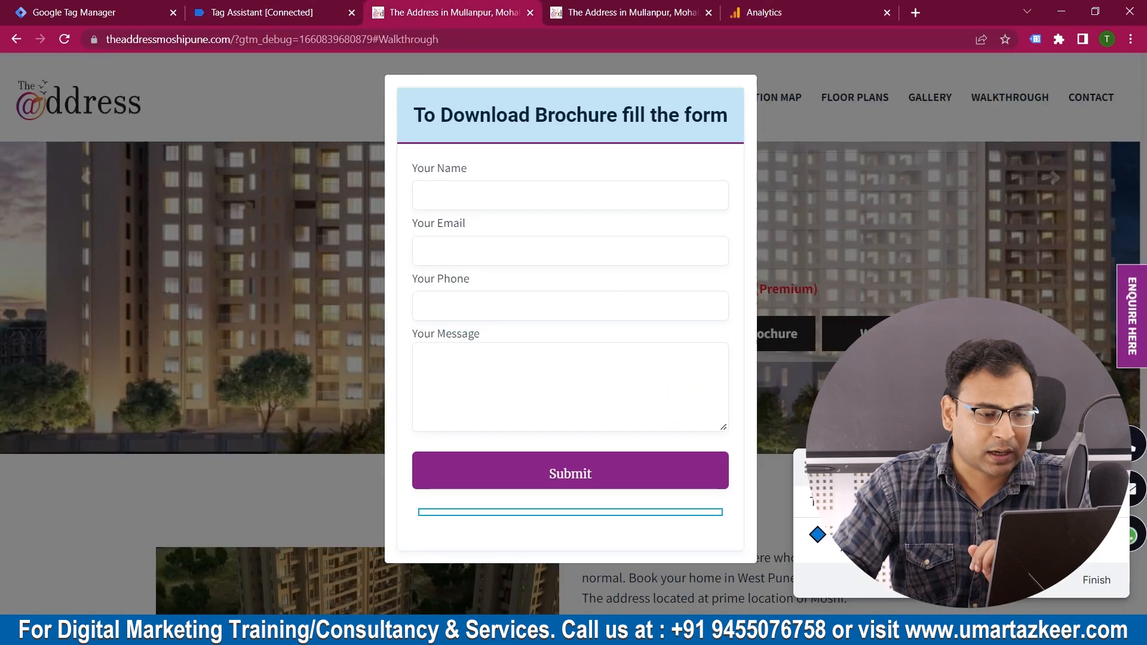
click(860, 179)
click(739, 344)
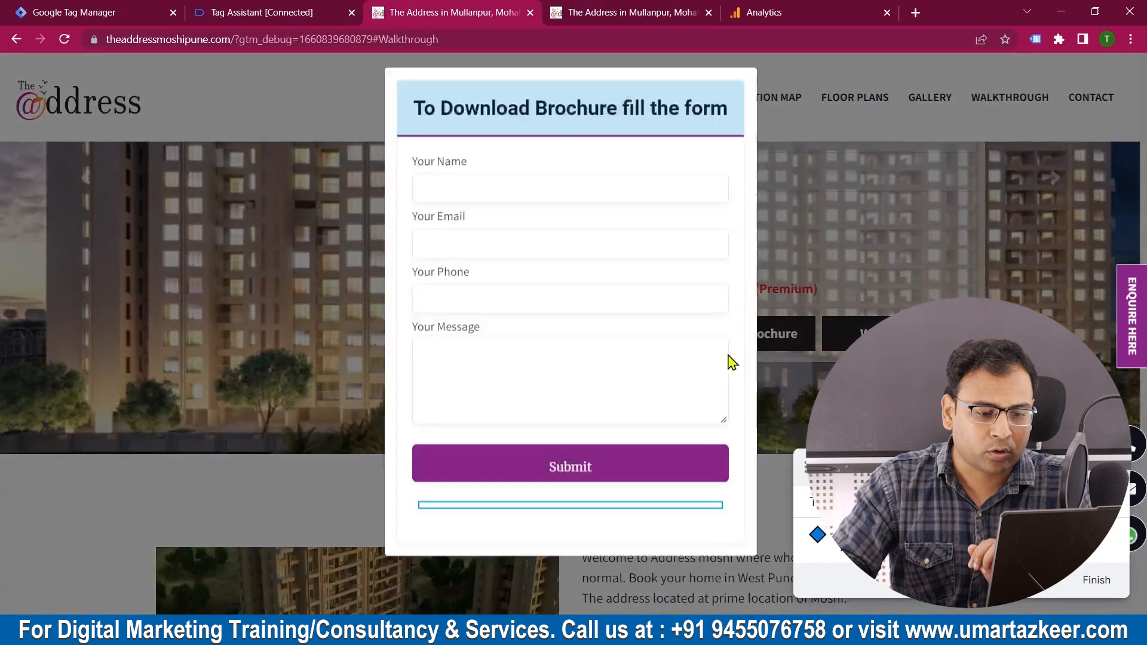
Step: Return to Google Analytics and reload DebugView to check for new DB_Click events
click(243, 9)
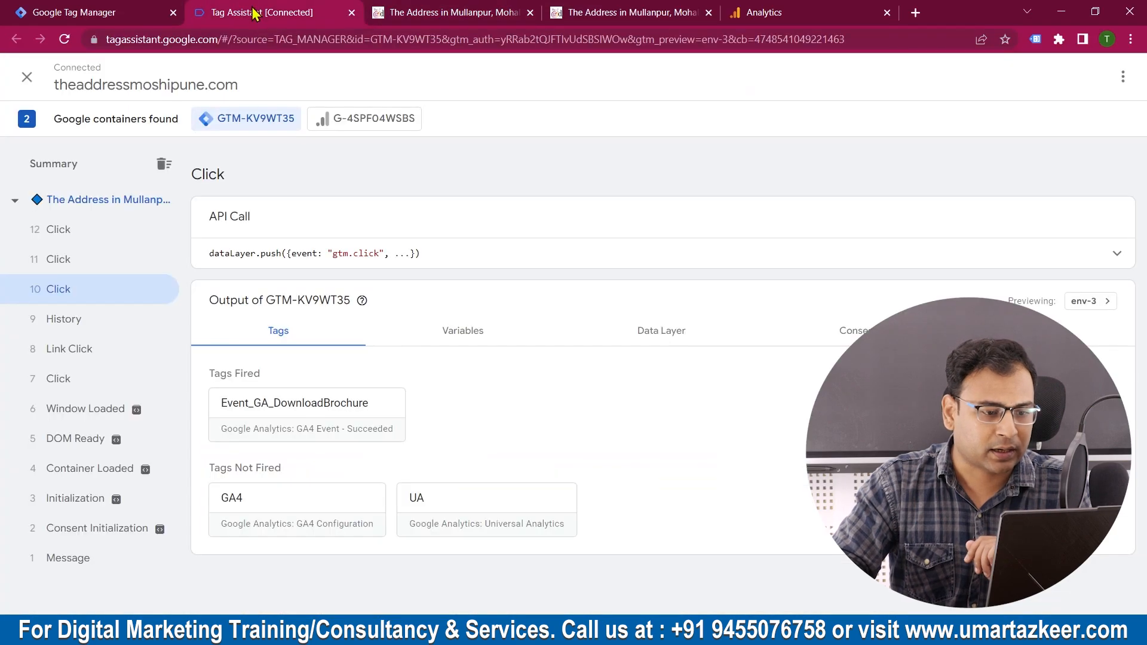
click(103, 10)
click(637, 7)
click(764, 12)
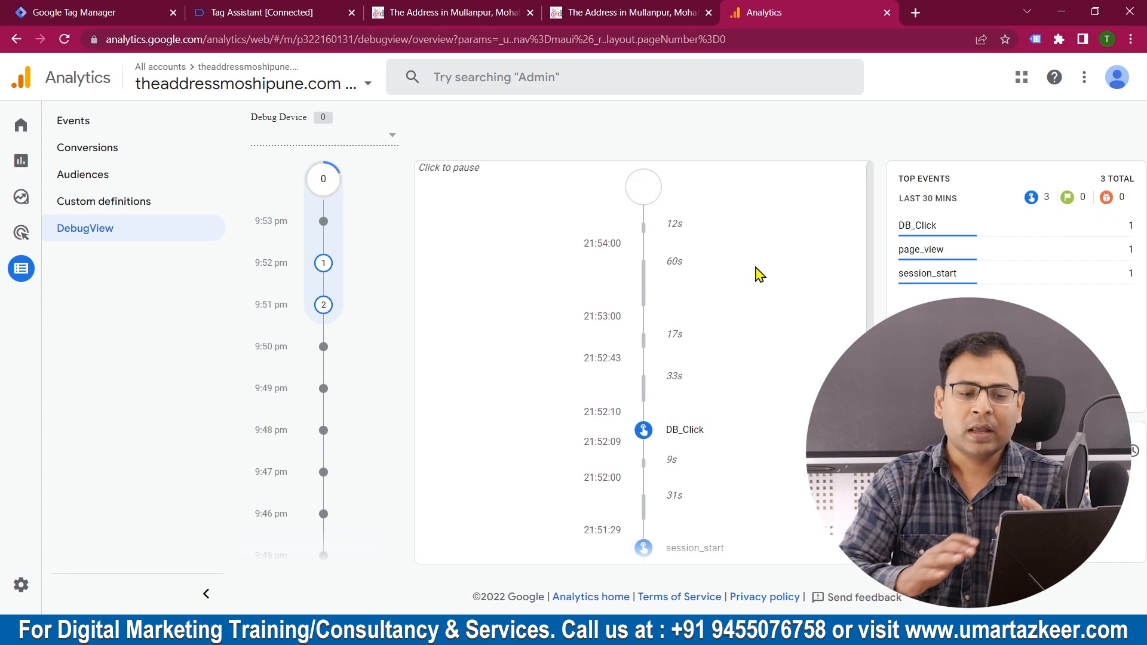
click(64, 40)
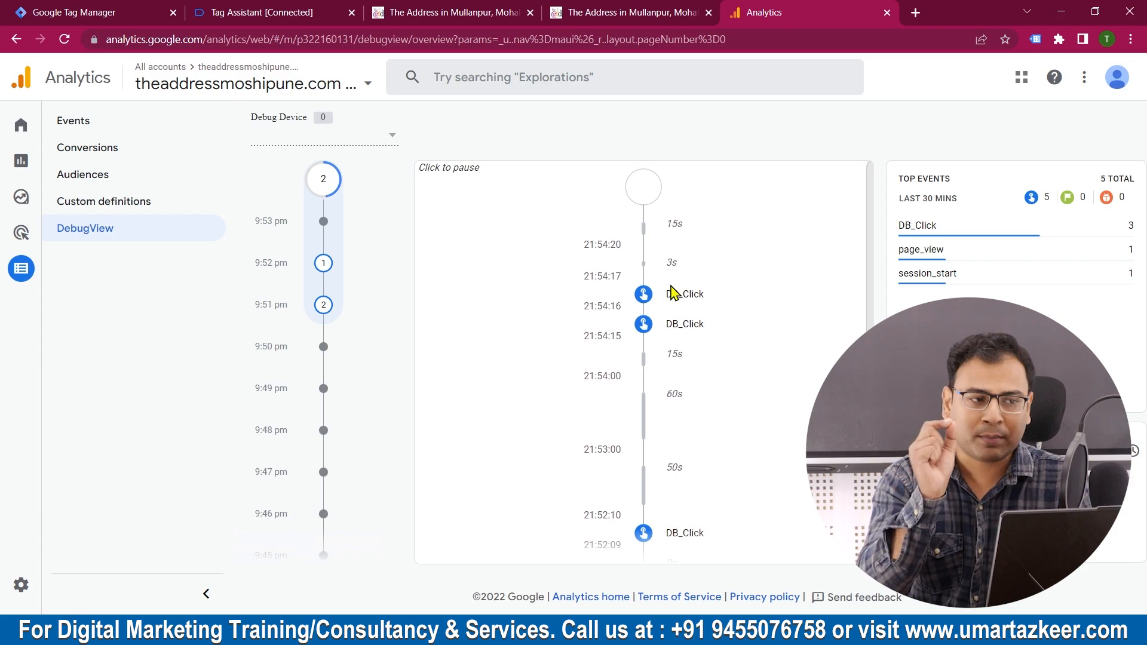
click(221, 8)
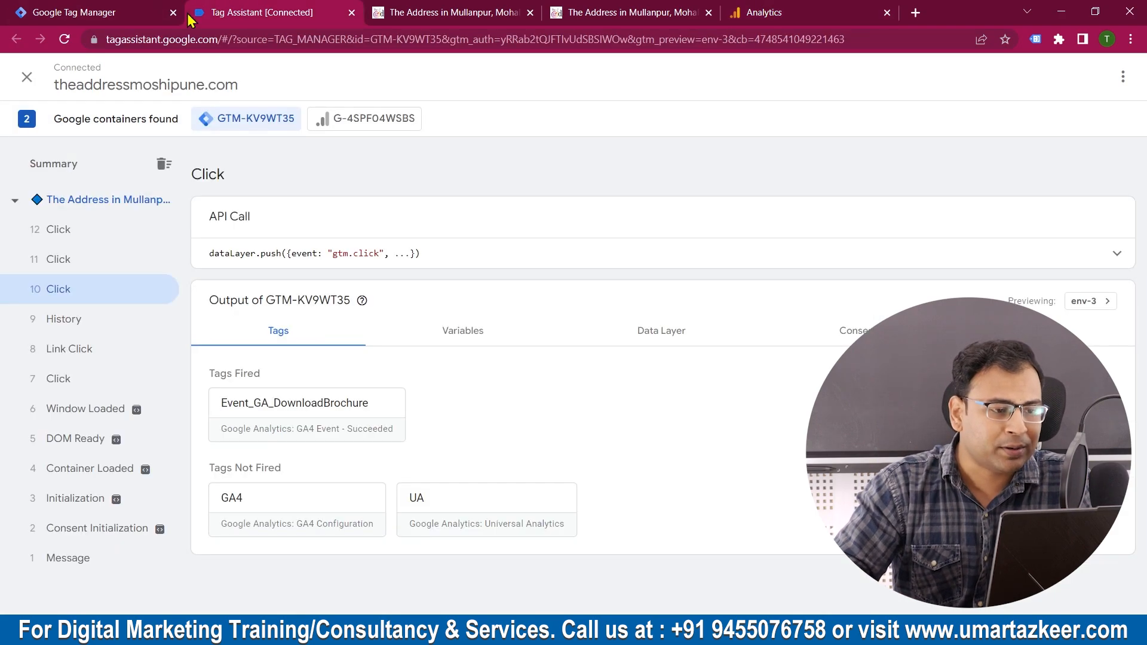
click(63, 9)
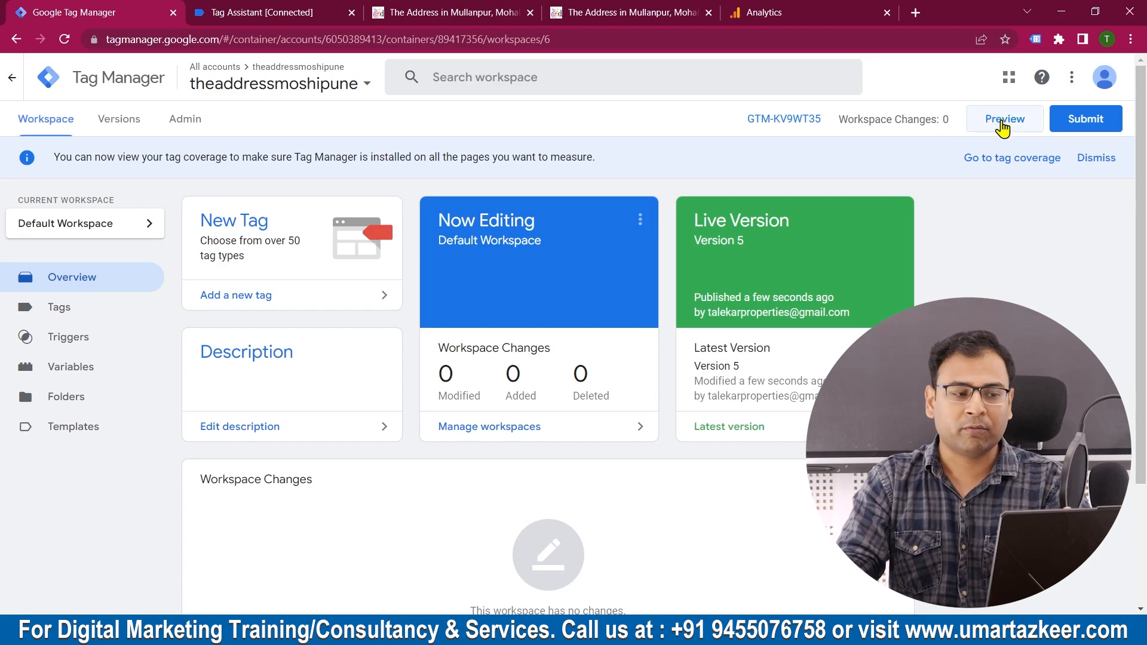
click(285, 18)
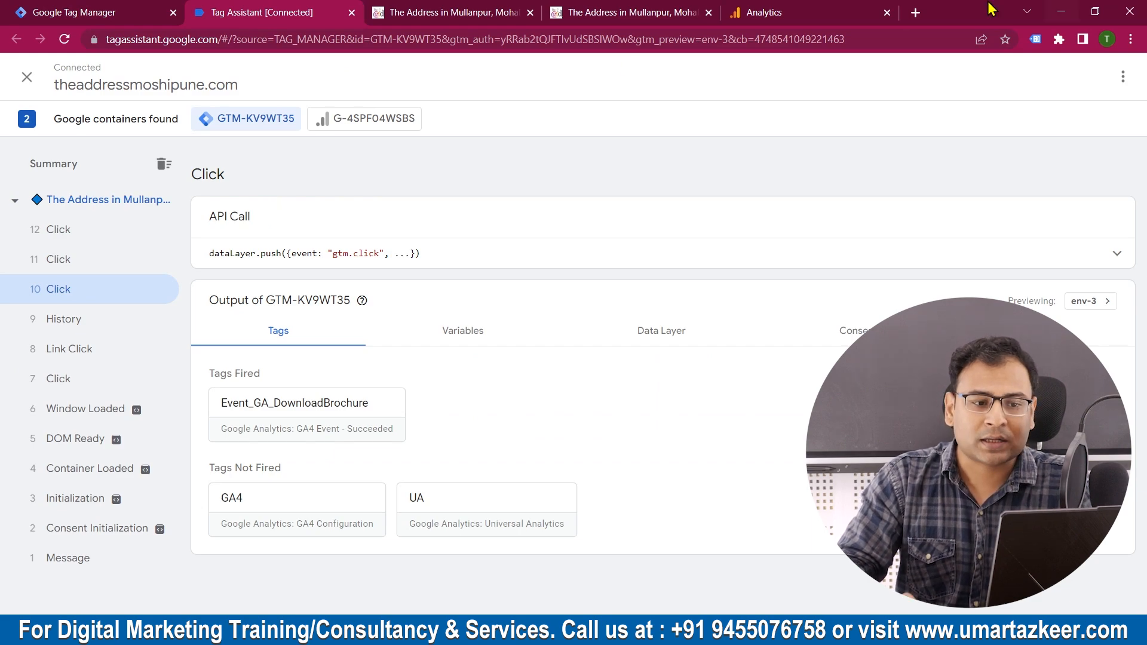
Step: Return to DebugView and examine the parameters of the most recent DB_Click event
click(777, 11)
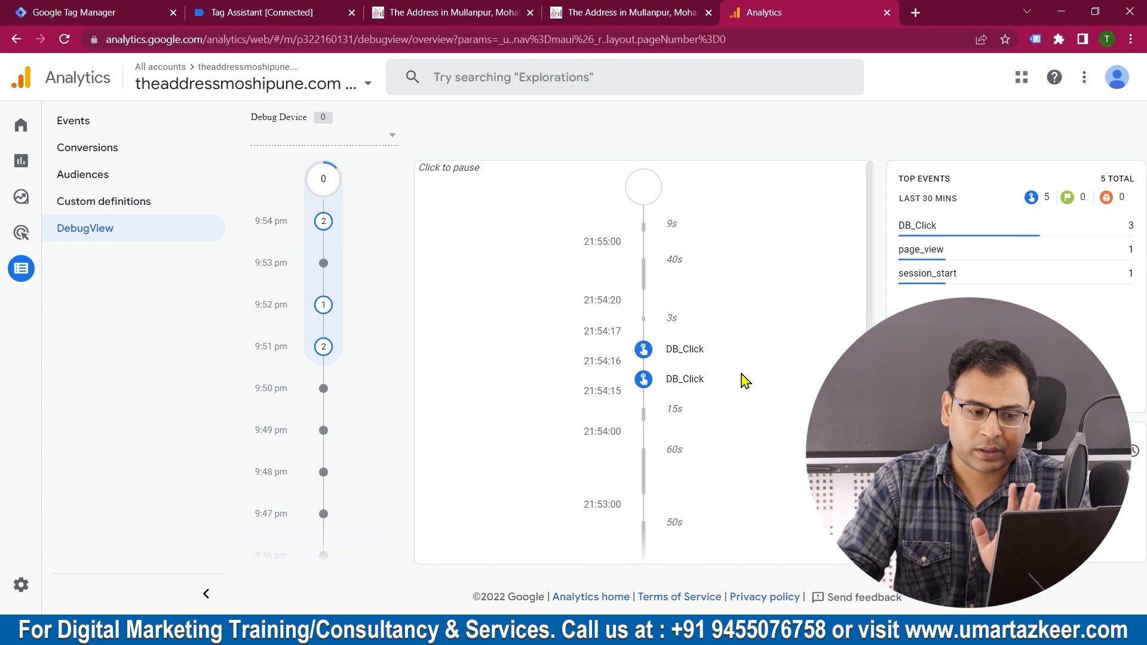
click(691, 353)
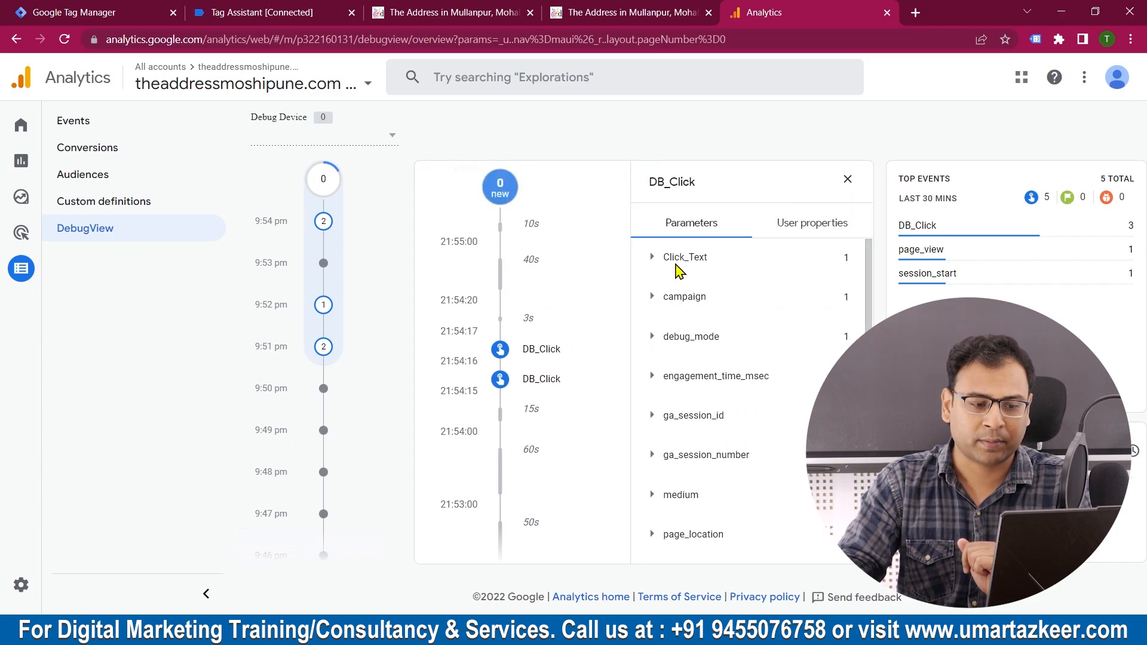
click(621, 264)
click(669, 353)
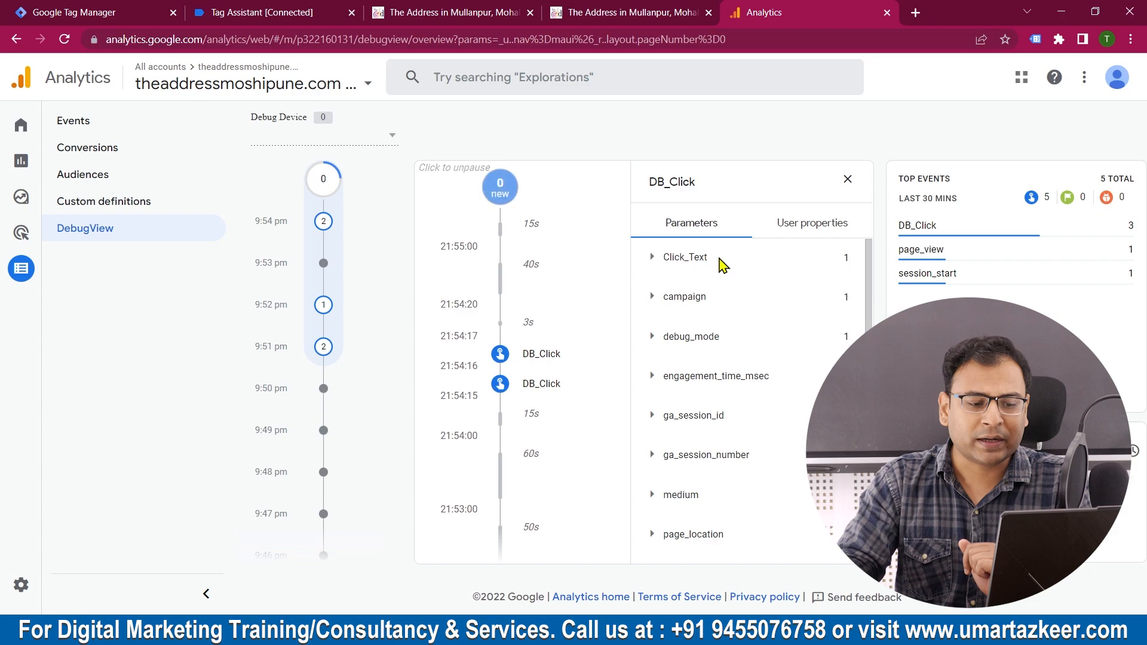
click(64, 10)
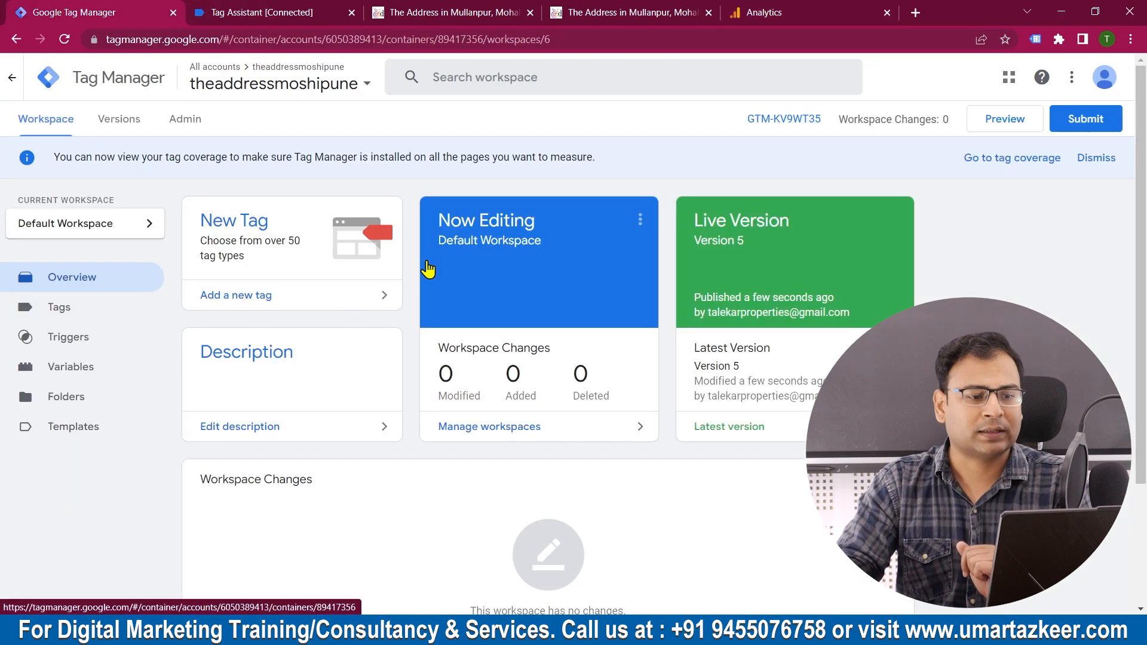
click(783, 10)
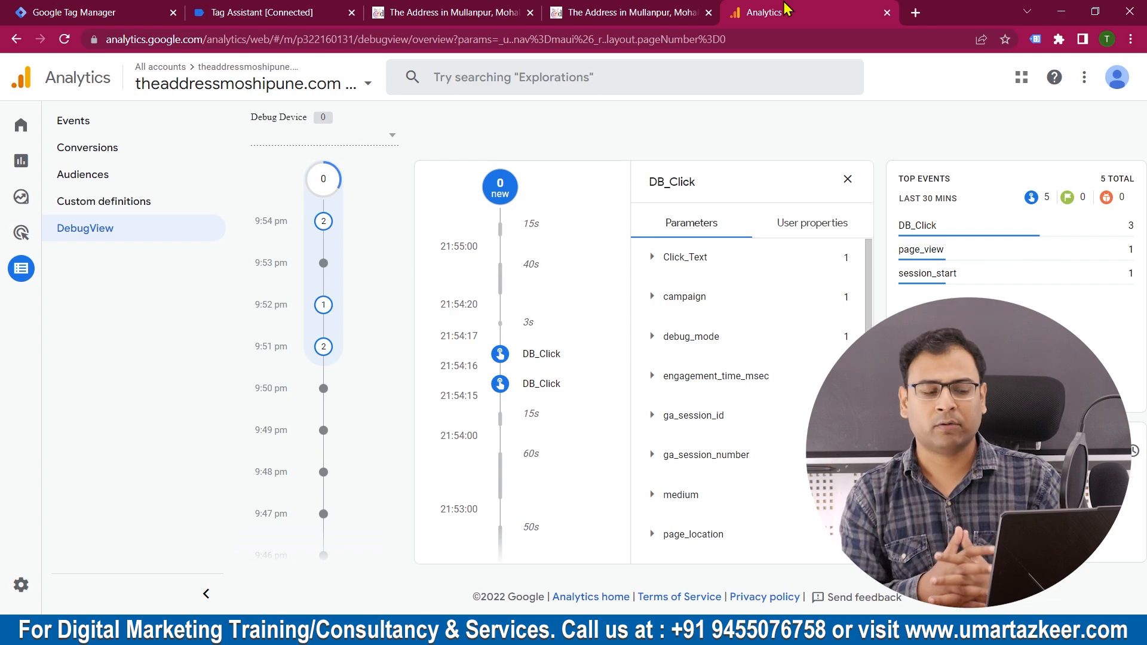